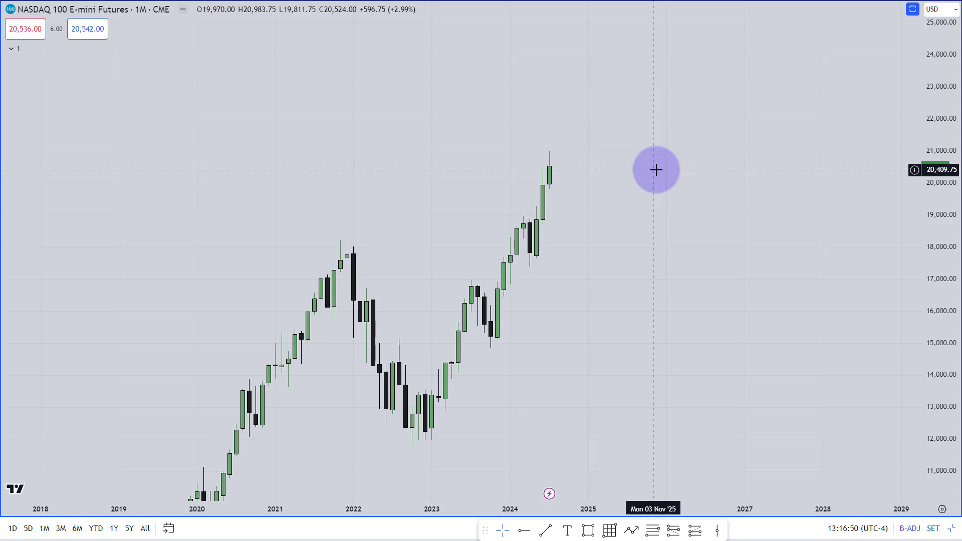
Draw a trial Fib Retracement from 15,309.50 up to 19,231.50 in the empty area after the last candle and open its settings
click(653, 530)
drag(627, 334, 641, 207)
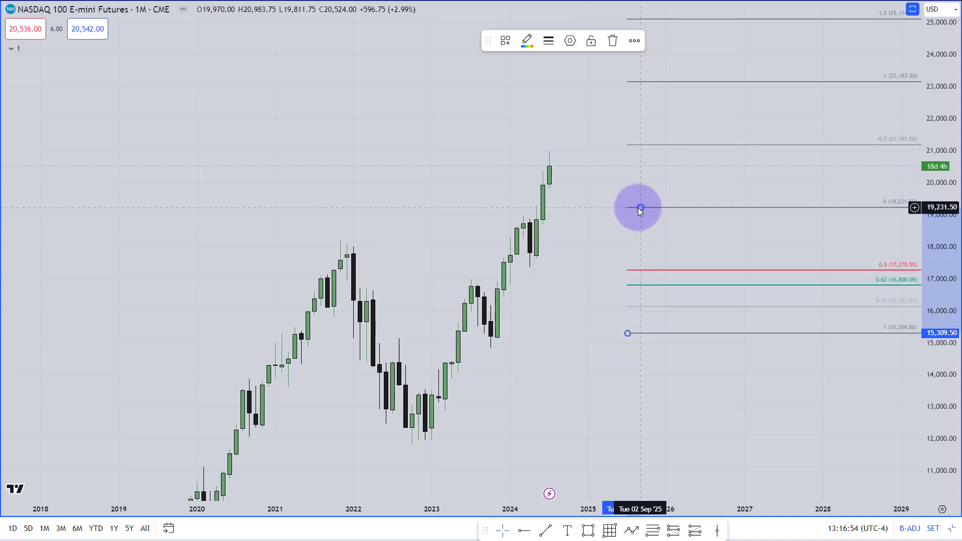
double_click(640, 207)
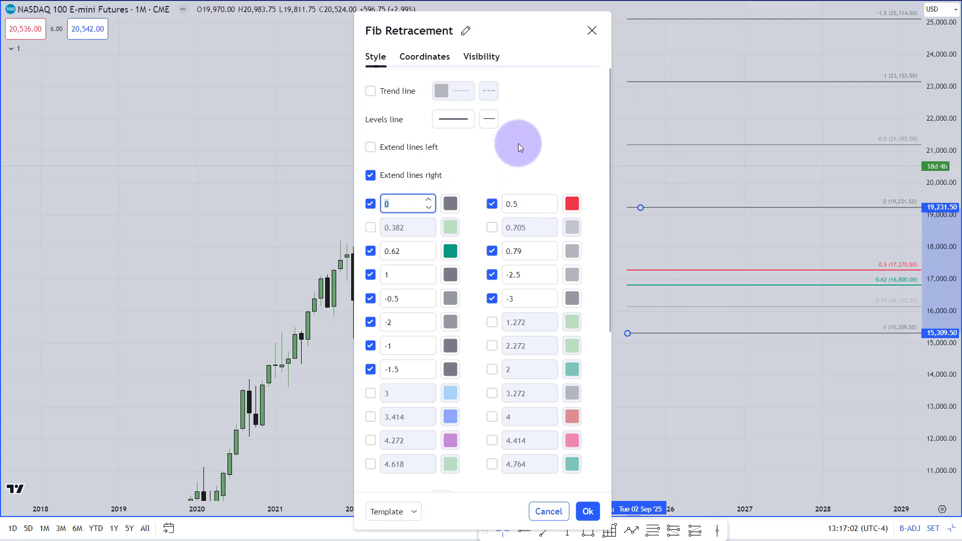
Review the trial retracement's style settings and delete the drawing
scroll(519, 143, down, 5)
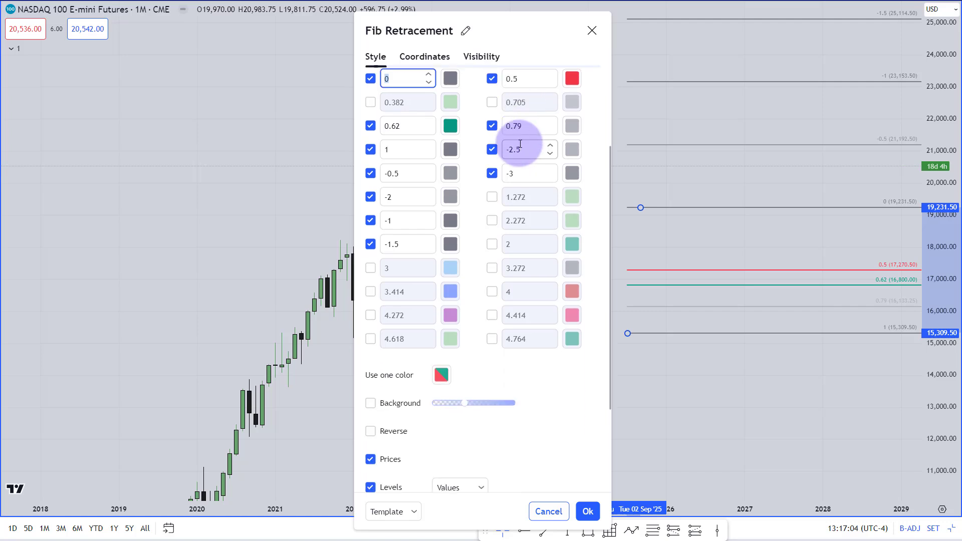
scroll(519, 144, down, 1)
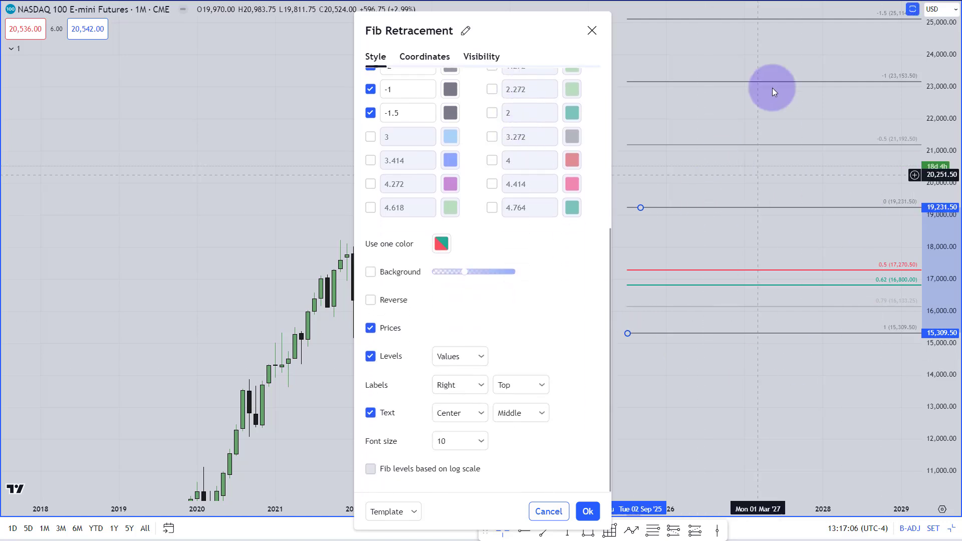
click(590, 30)
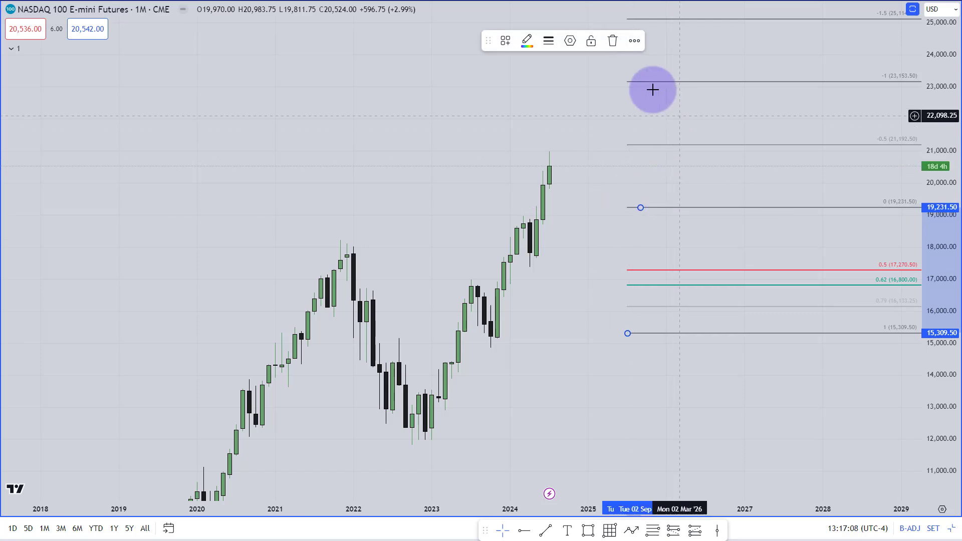
click(614, 40)
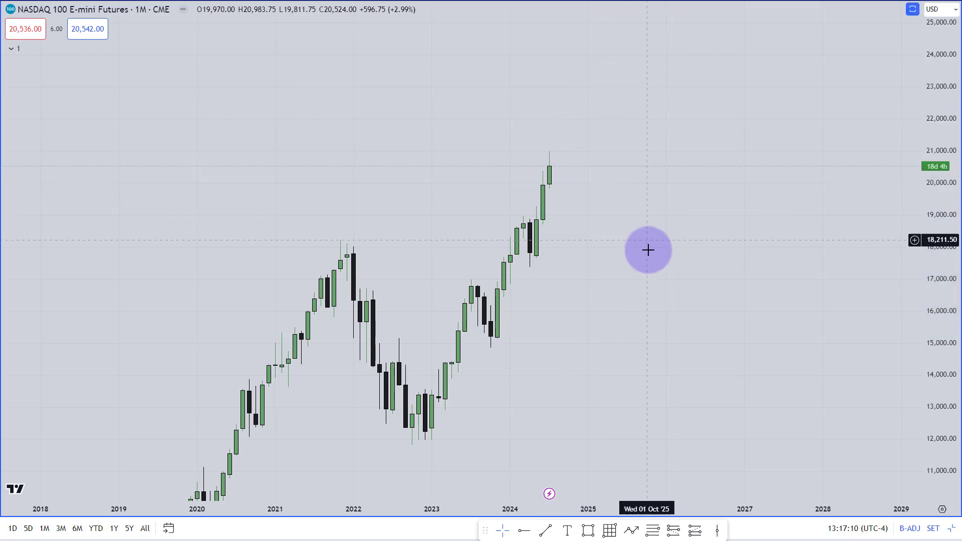
Draw a Fib Retracement between candle bodies, from the November 2023 open at 15,176.00 to the July 2023 close at 16,768.50
drag(646, 249, 680, 249)
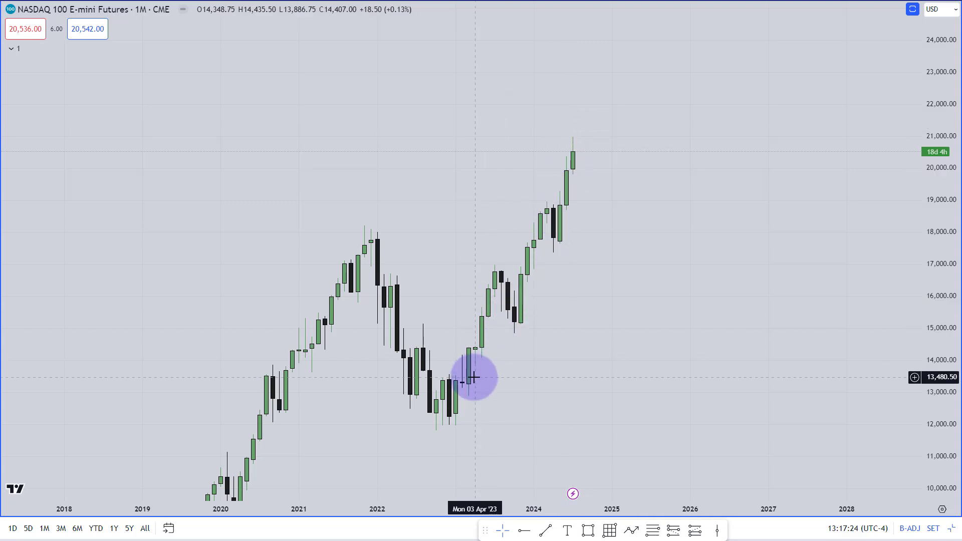
drag(486, 280, 491, 320)
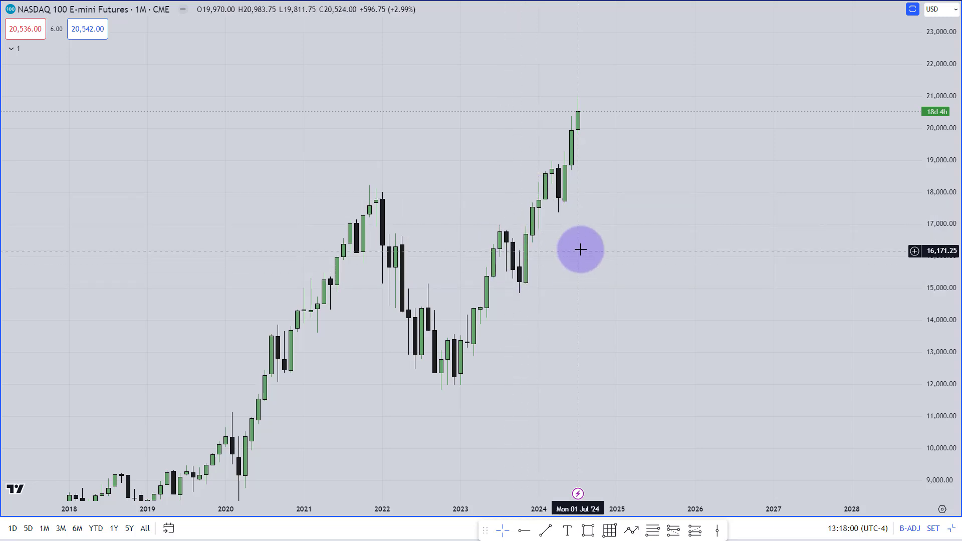
drag(578, 249, 549, 307)
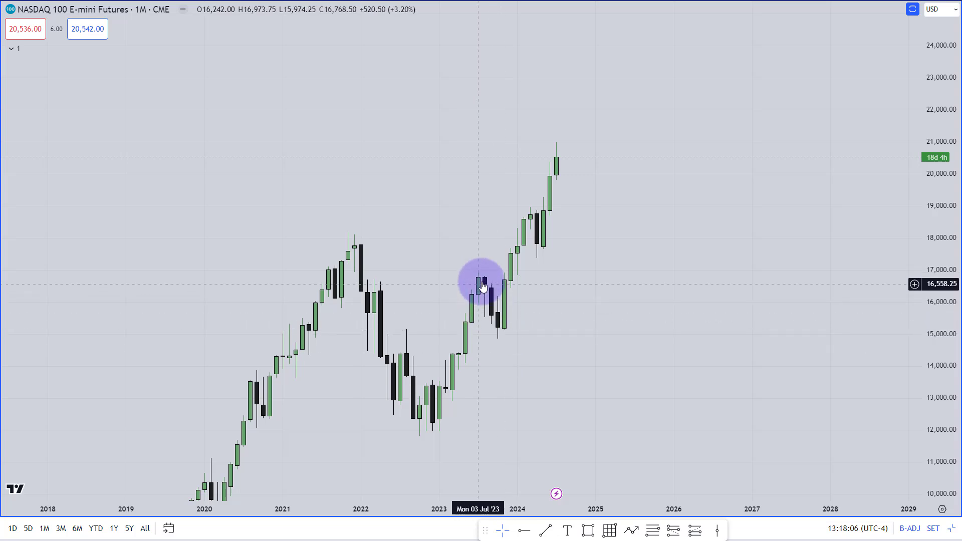
click(652, 530)
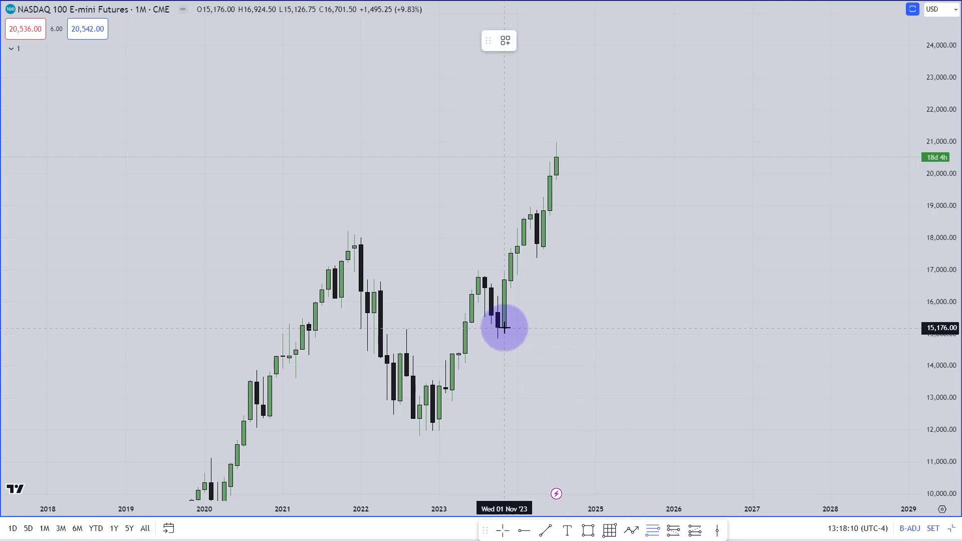
click(478, 277)
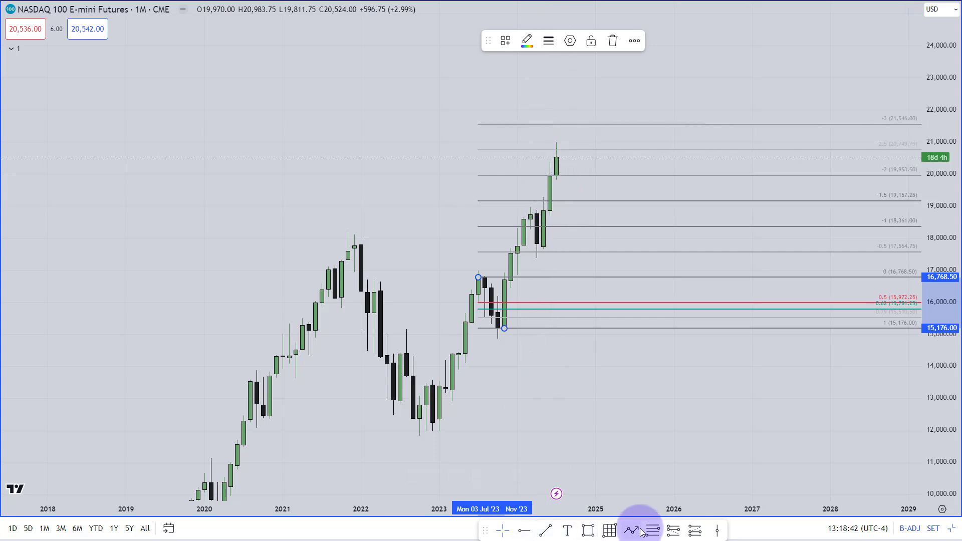
Add a horizontal ray at the retracement's -2.5 level, starting at July 2023 at about 20,726.50
click(523, 530)
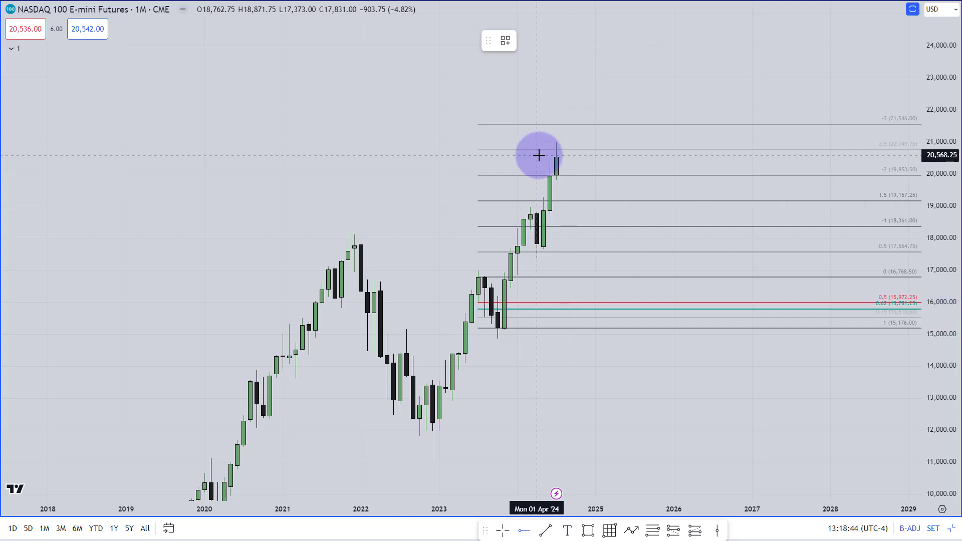
click(480, 150)
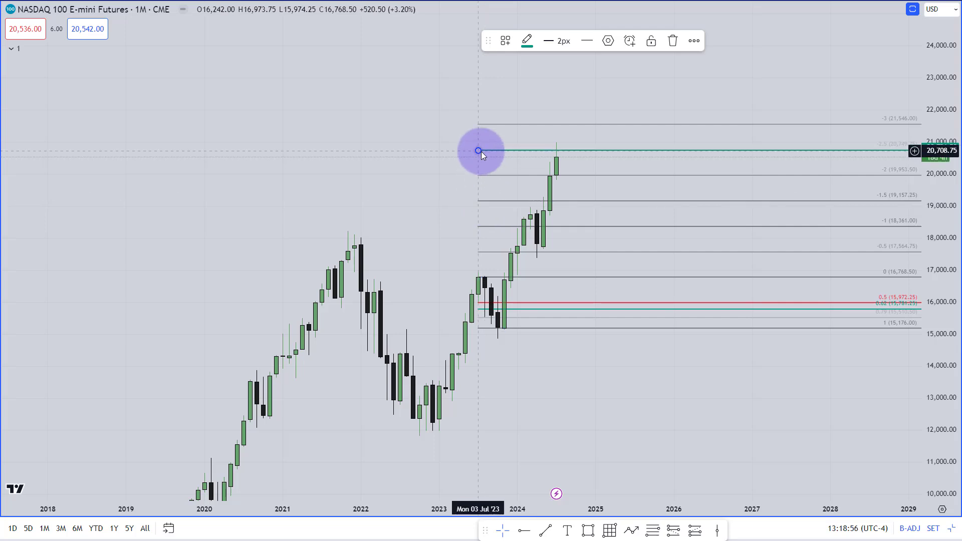
click(546, 375)
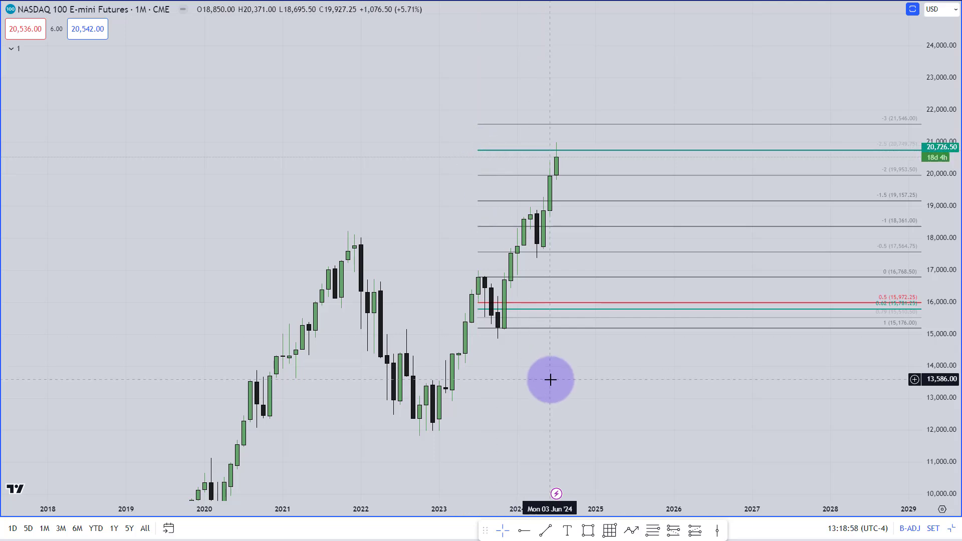
Label the horizontal ray with the text "-2.5 btob"
double_click(476, 150)
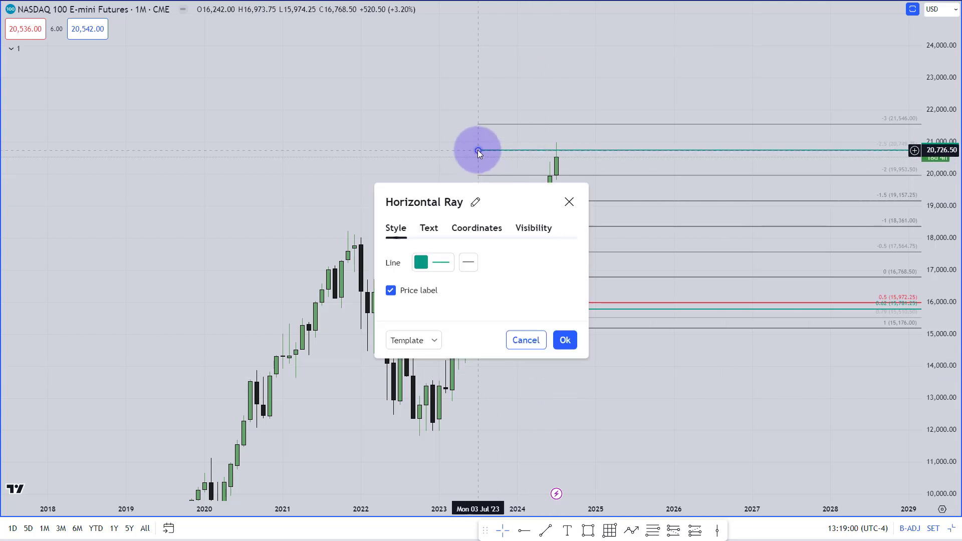
click(429, 230)
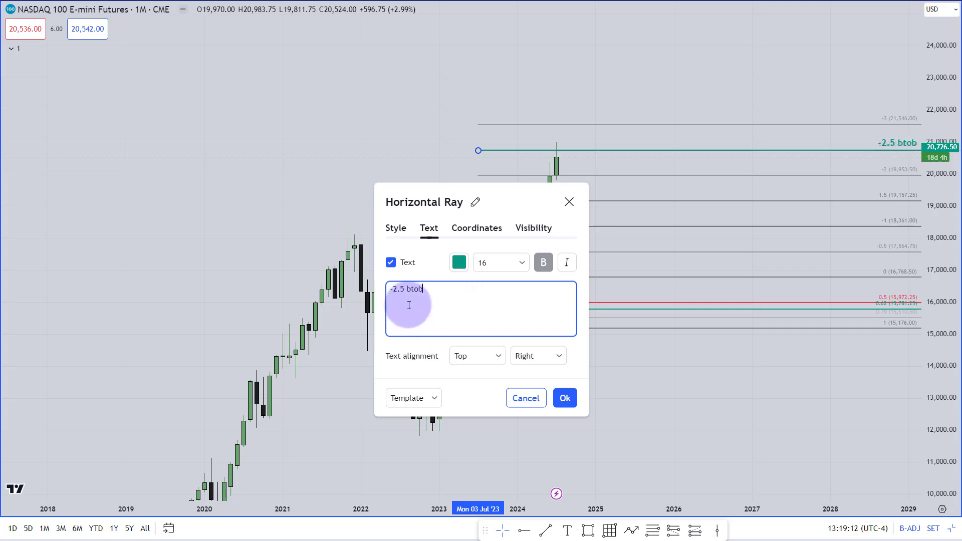
click(571, 398)
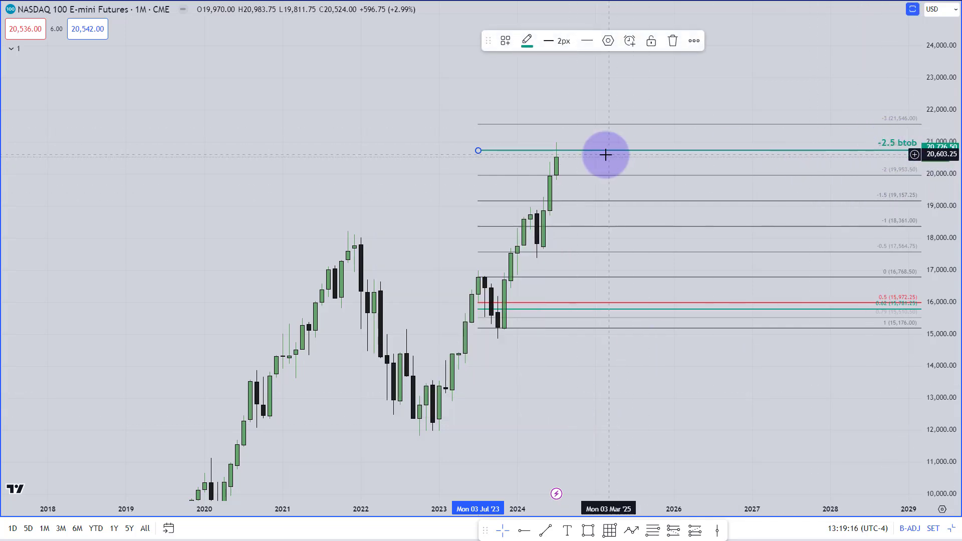
click(614, 361)
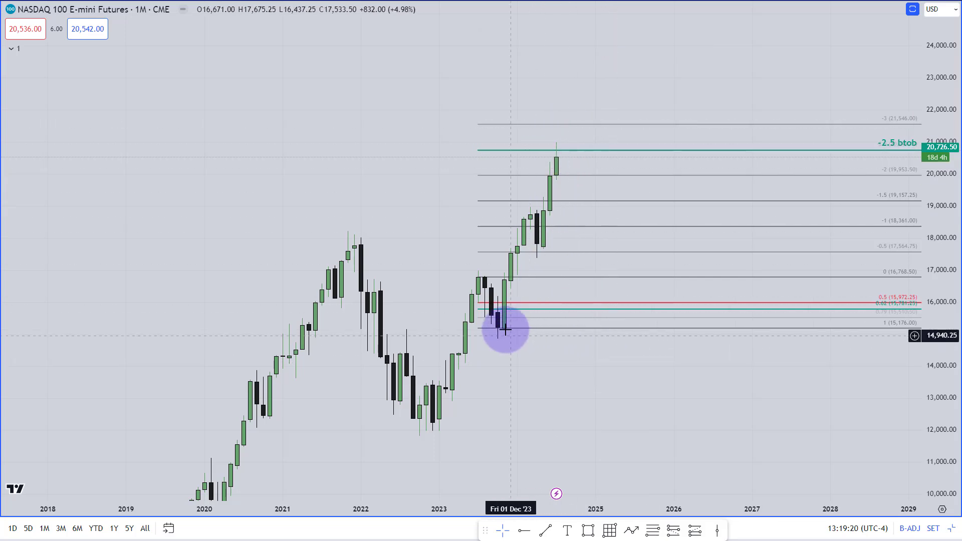
Re-anchor the Fib Retracement to the wicks, from the October 2023 low at 14,856.25 to the July 2023 high at 16,973.75
drag(504, 328, 500, 335)
click(481, 277)
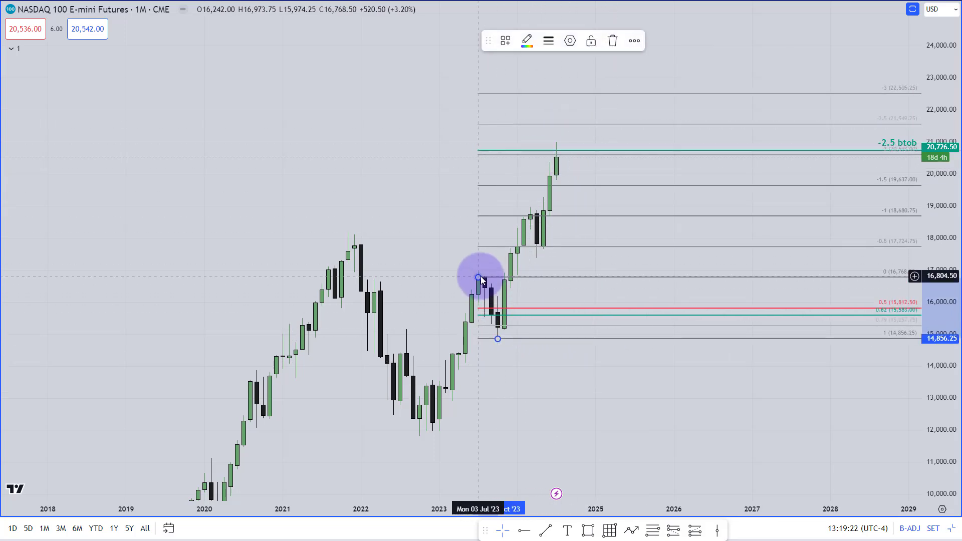
drag(478, 277, 563, 244)
click(499, 338)
click(481, 261)
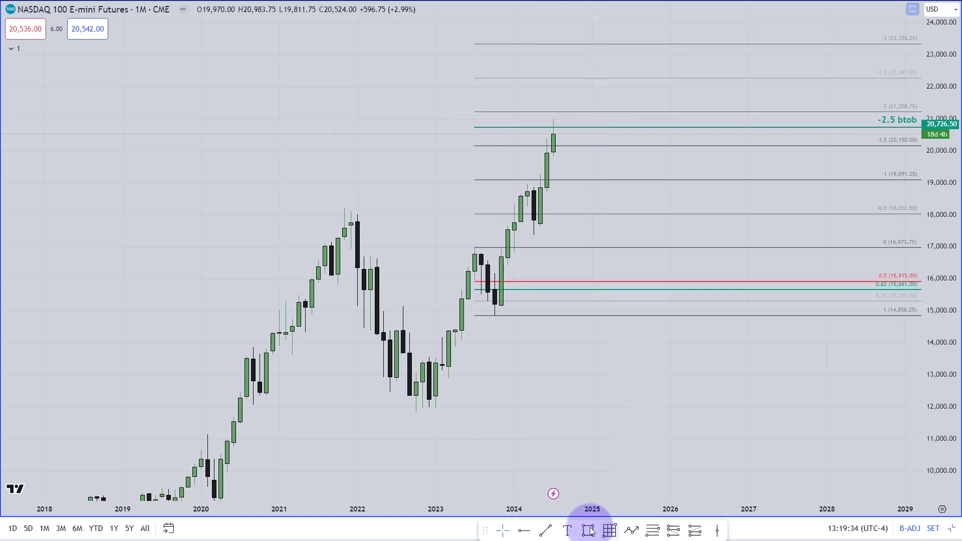
Add a horizontal ray at the wick-based -2 level, about 21,236.50, and delete the Fib Retracement
click(524, 530)
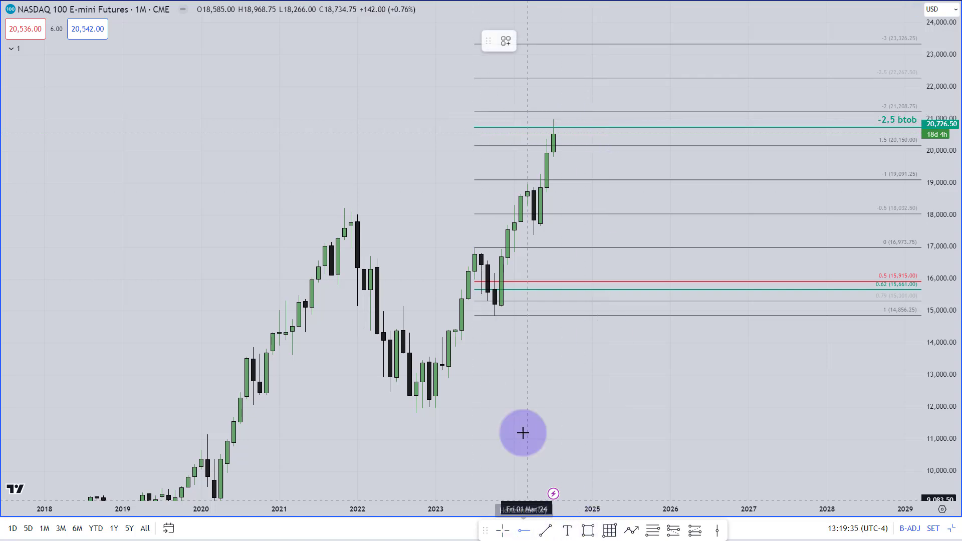
click(480, 110)
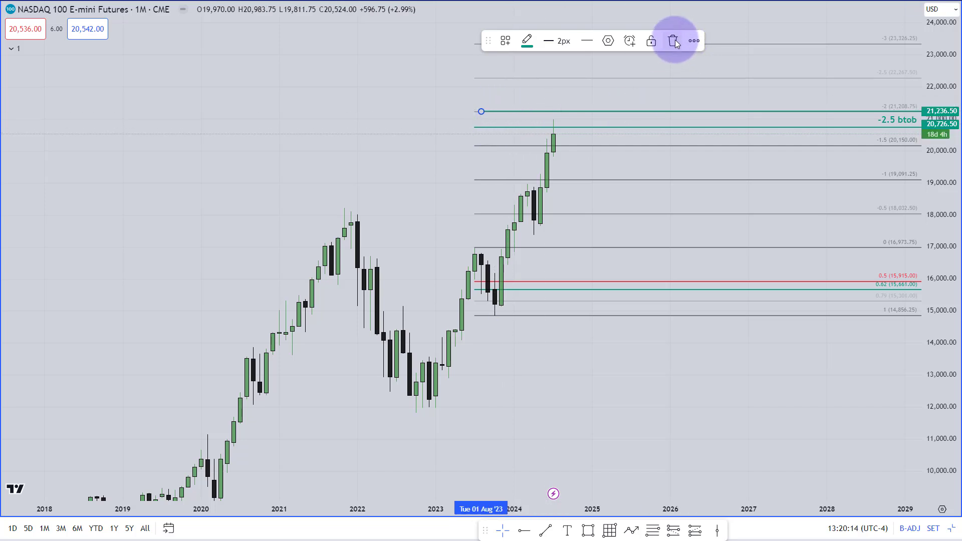
click(672, 286)
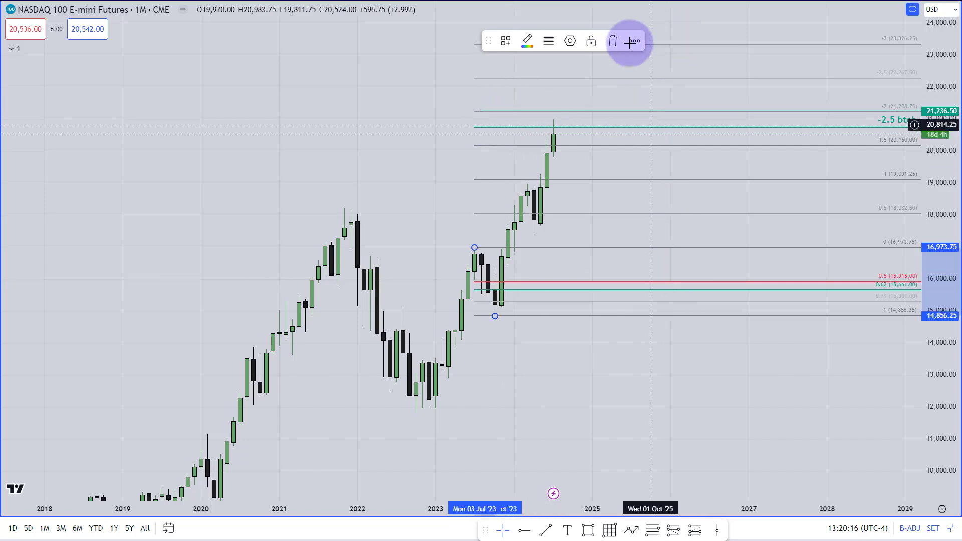
click(613, 40)
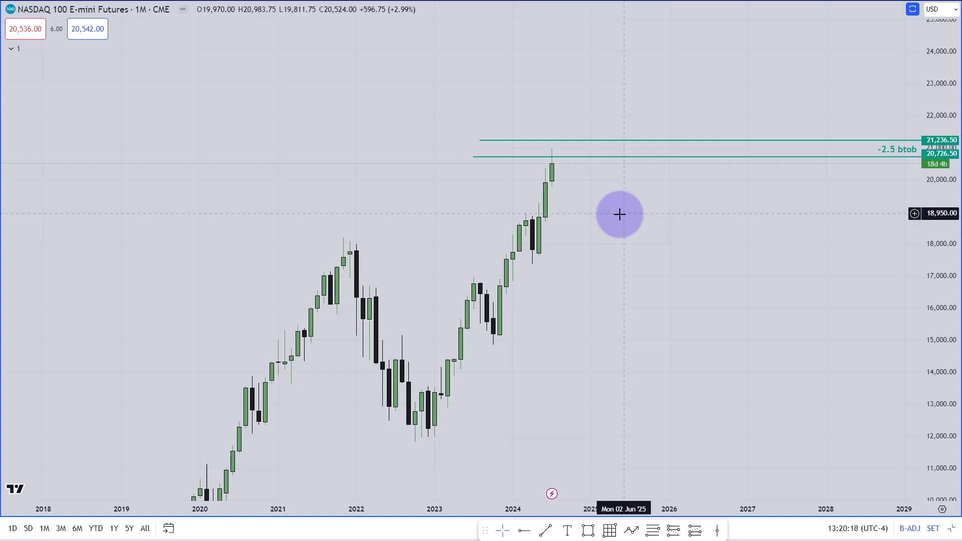
click(553, 156)
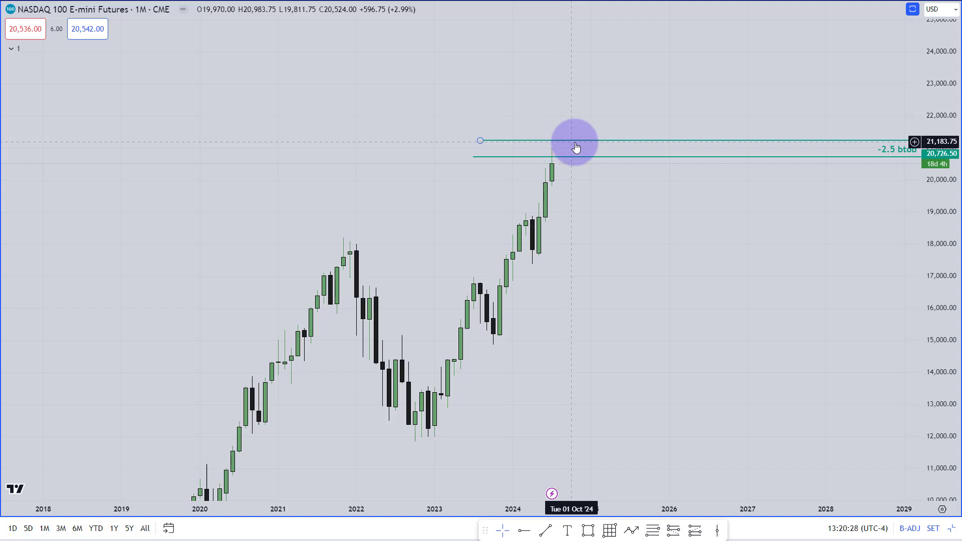
scroll(601, 200, up, 2)
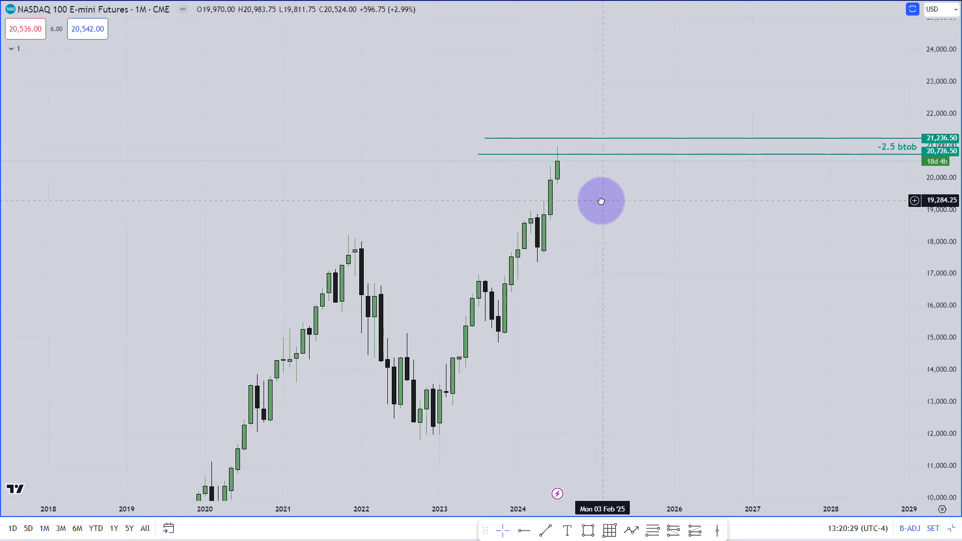
click(522, 159)
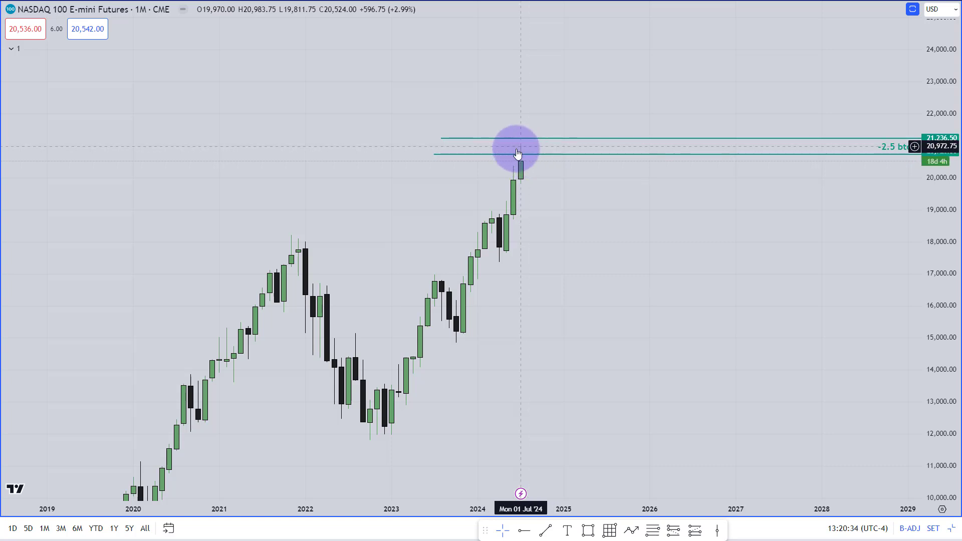
scroll(561, 200, left, 2)
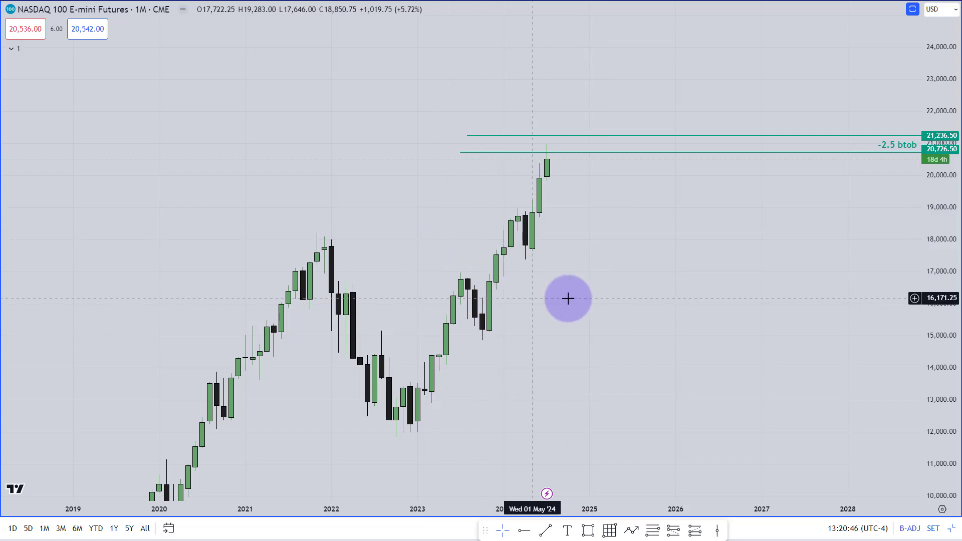
drag(567, 299, 554, 278)
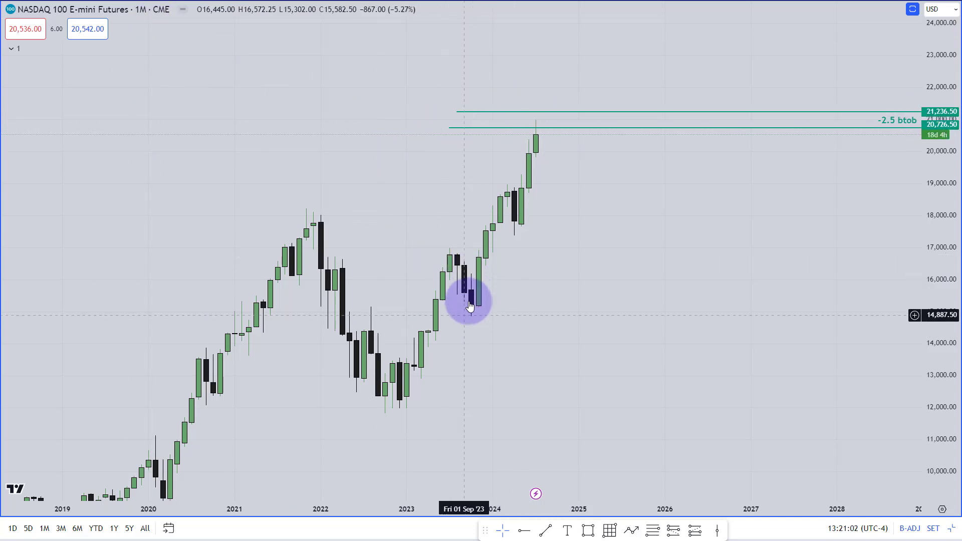
Switch the chart to the 1-week interval and enlarge the price action around the spring 2024 pullback
text(1W)
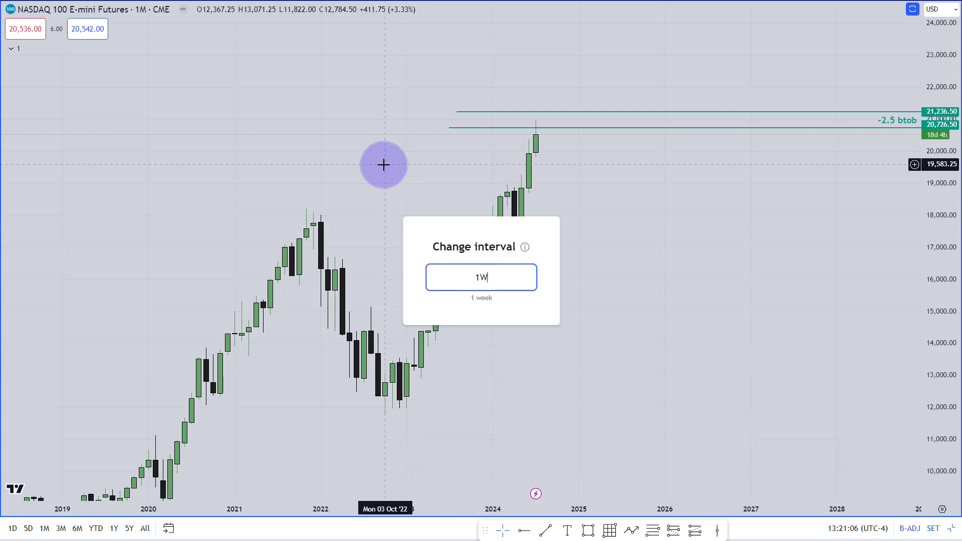
key(Return)
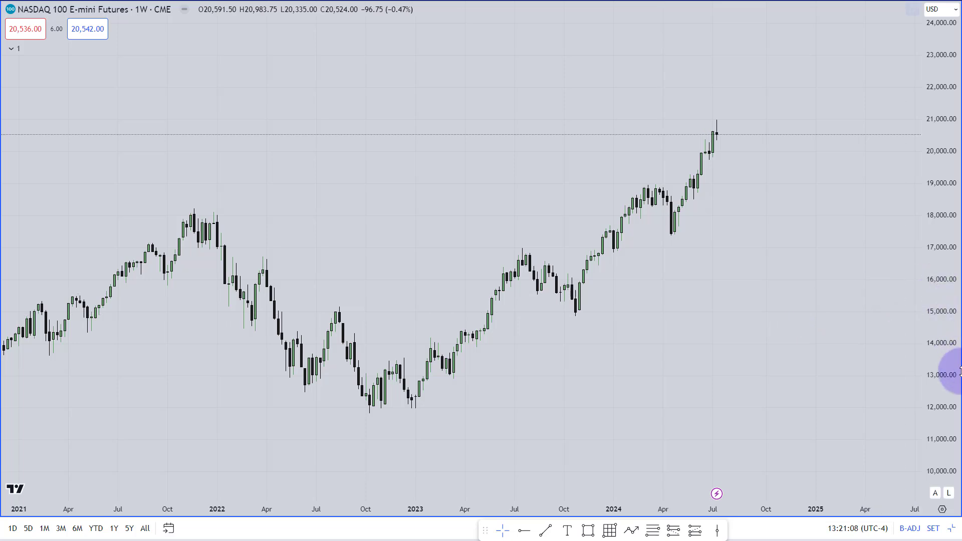
drag(959, 371, 715, 323)
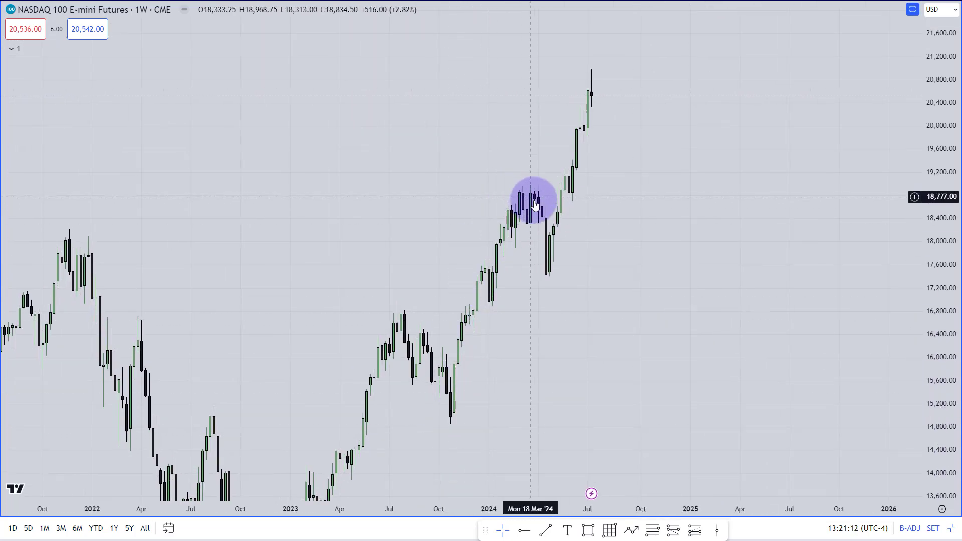
drag(556, 361, 574, 309)
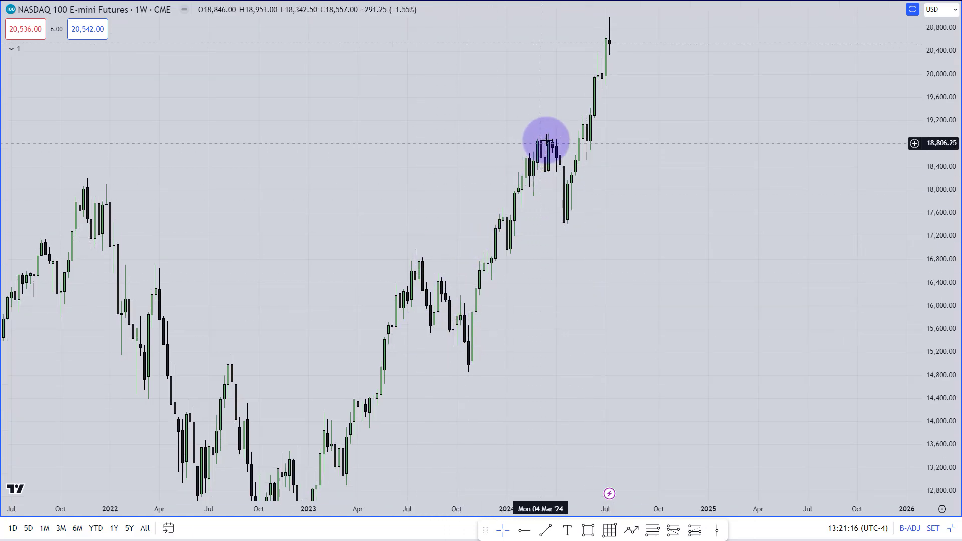
drag(635, 210, 611, 276)
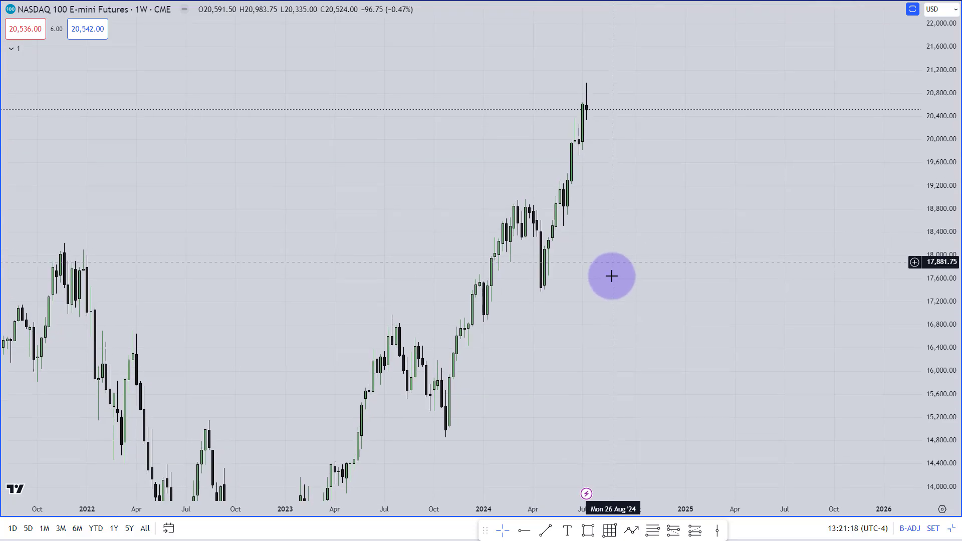
scroll(612, 276, up, 2)
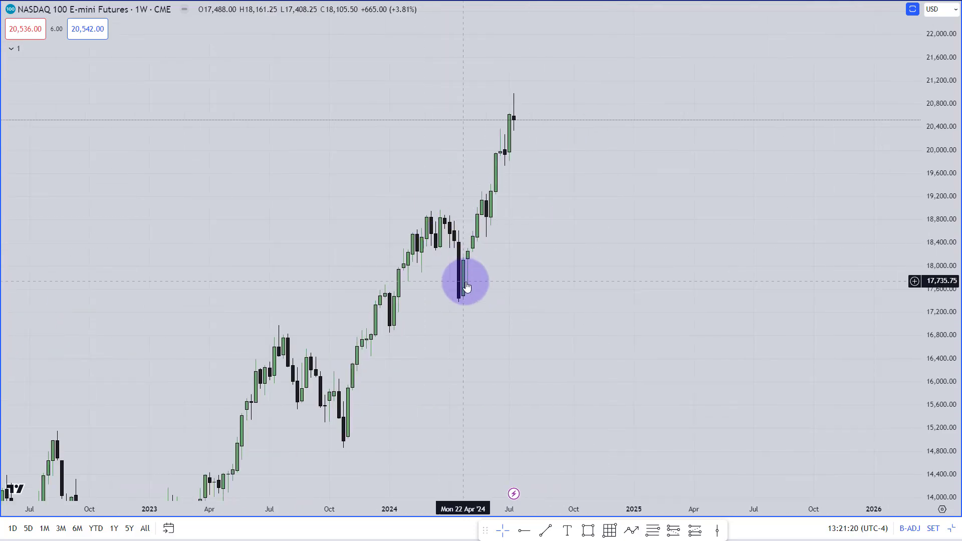
Draw a Fib Retracement on the candle bodies, from the April 2024 low at 17,440.50 to the March 2024 high at 18,846.00
drag(518, 262, 520, 247)
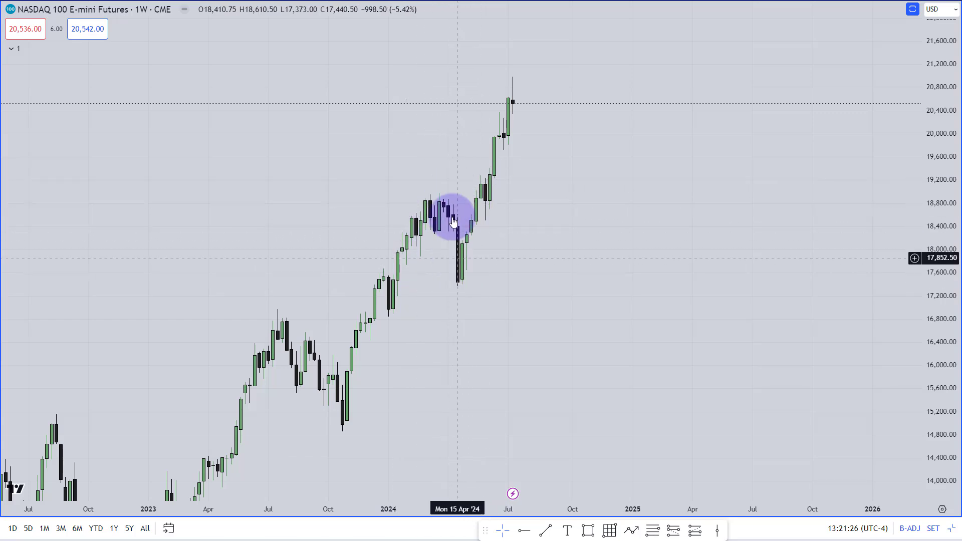
drag(565, 276, 604, 310)
click(631, 530)
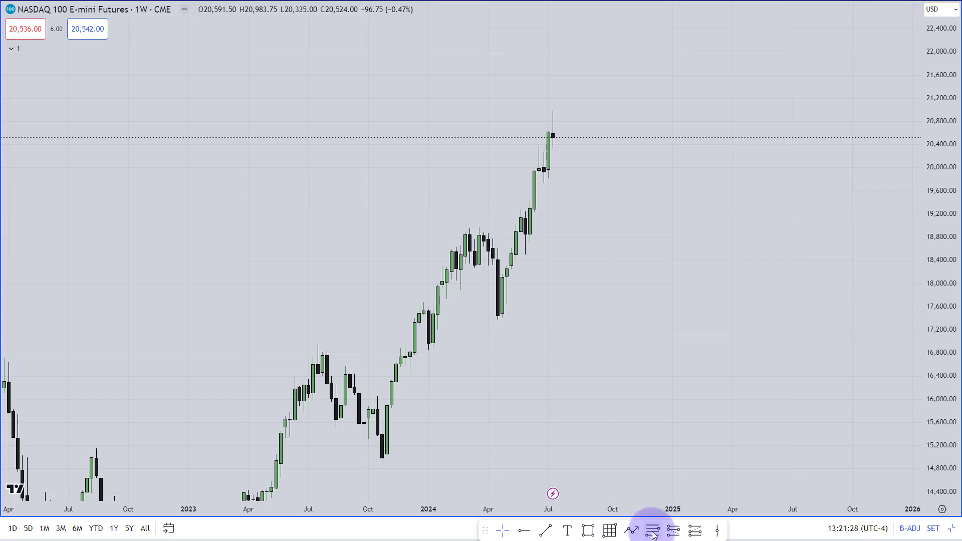
click(515, 319)
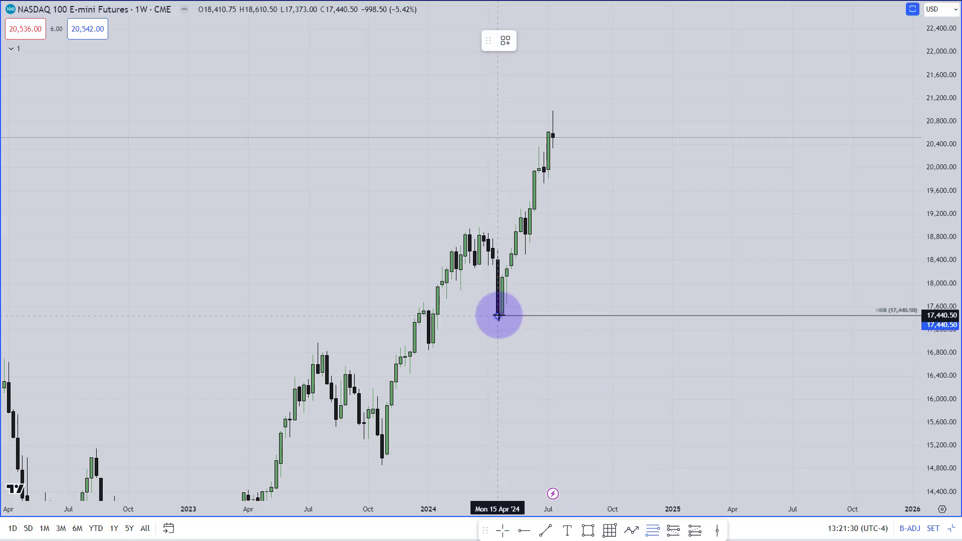
mouse_move(497, 316)
mouse_down()
mouse_move(489, 254)
mouse_move(470, 234)
mouse_up()
click(470, 235)
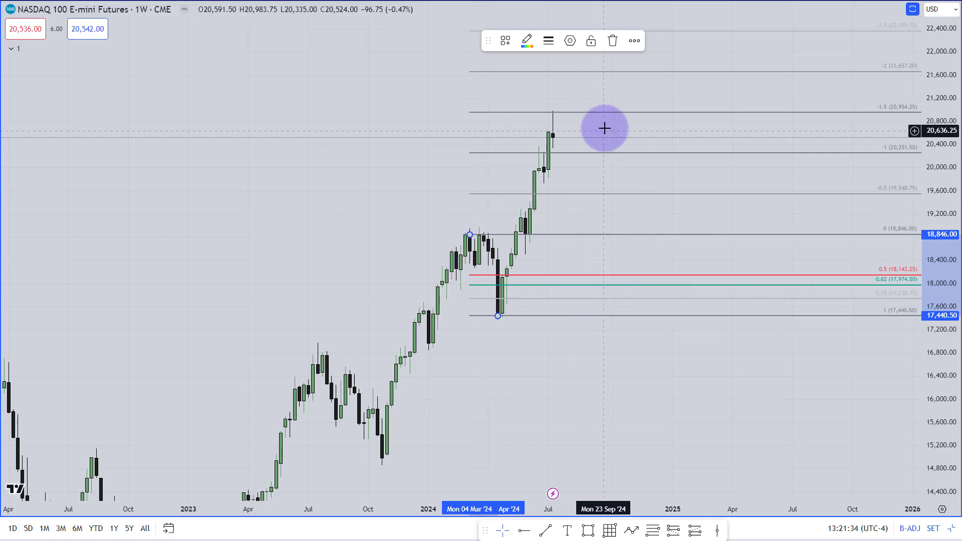
Add a horizontal ray at the body-based -1.5 level, at about 20,947.75
drag(603, 129, 595, 179)
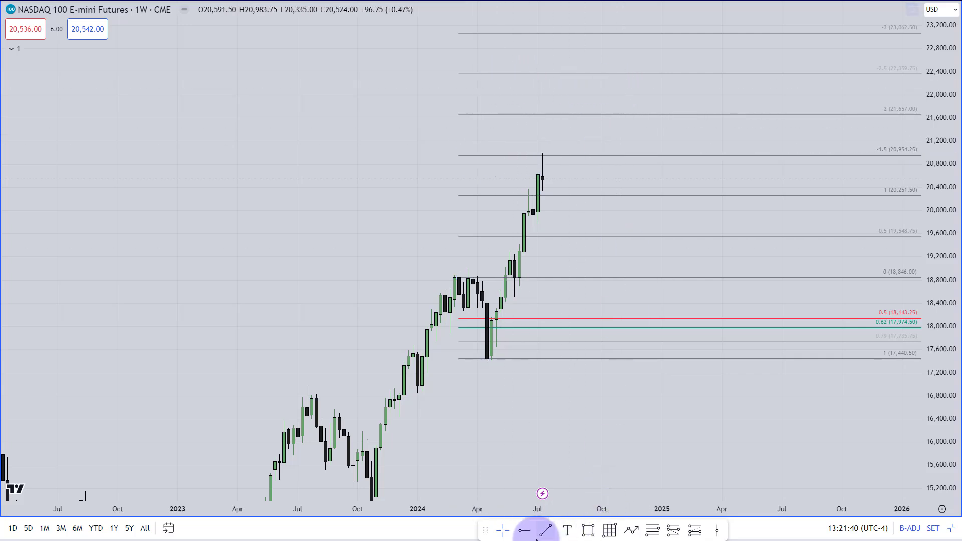
click(522, 531)
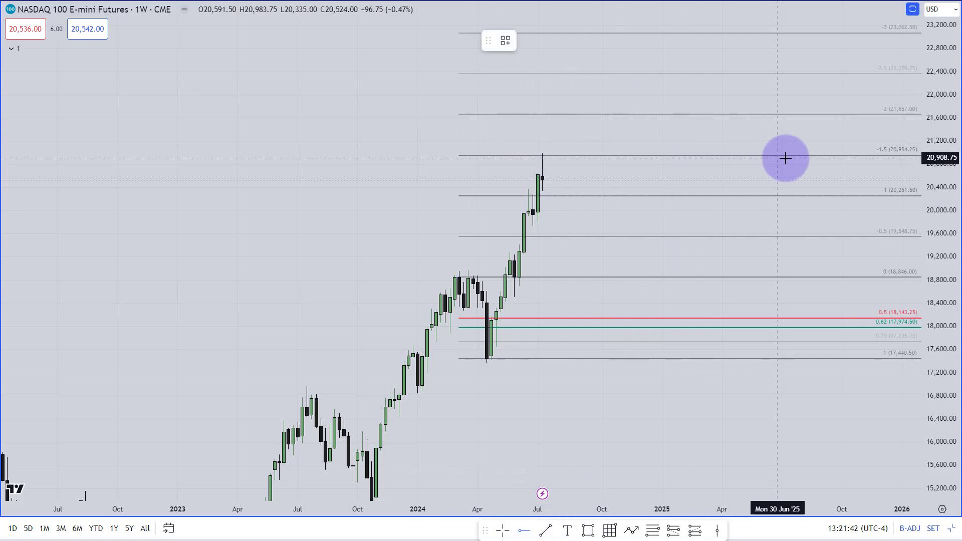
click(469, 155)
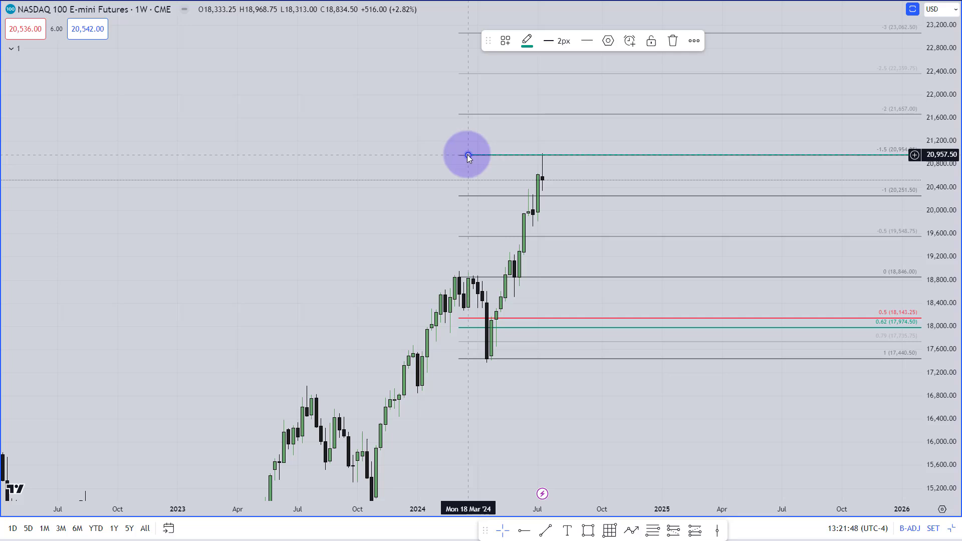
key(Delete)
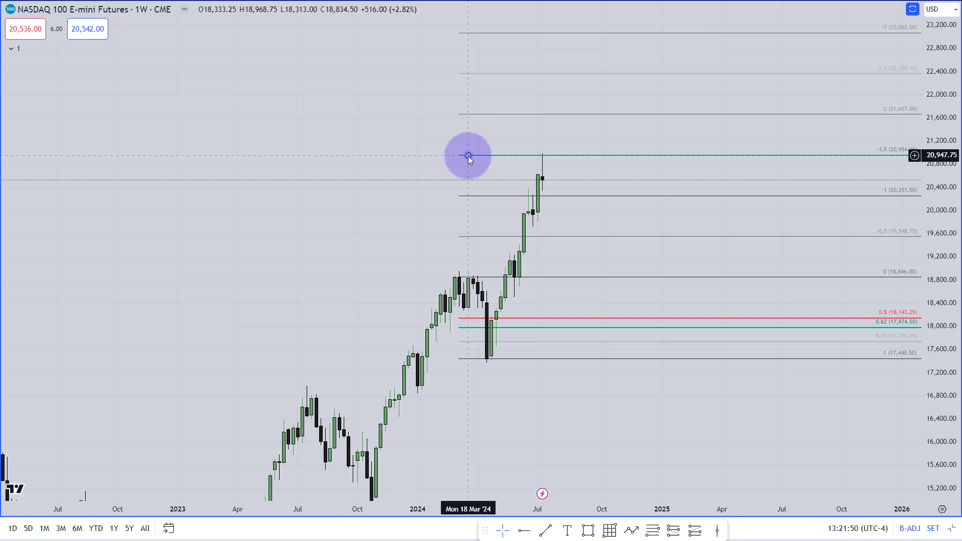
click(541, 156)
key(ctrl+z)
drag(590, 174, 609, 170)
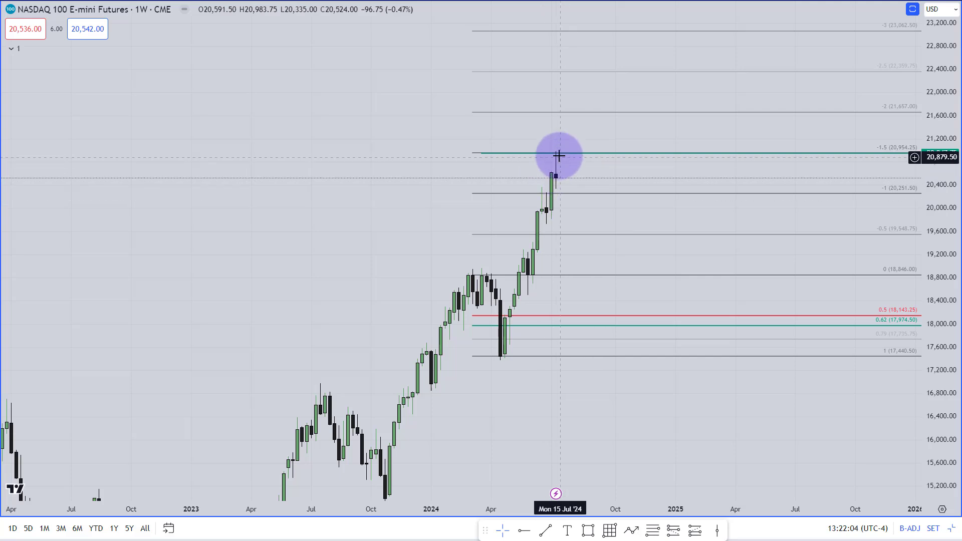
Try the Fib Retracement on the wicks at 17,373.00 and 18,951.00, and return its anchors to the bodies at 17,440.50 and 18,846.00
click(492, 160)
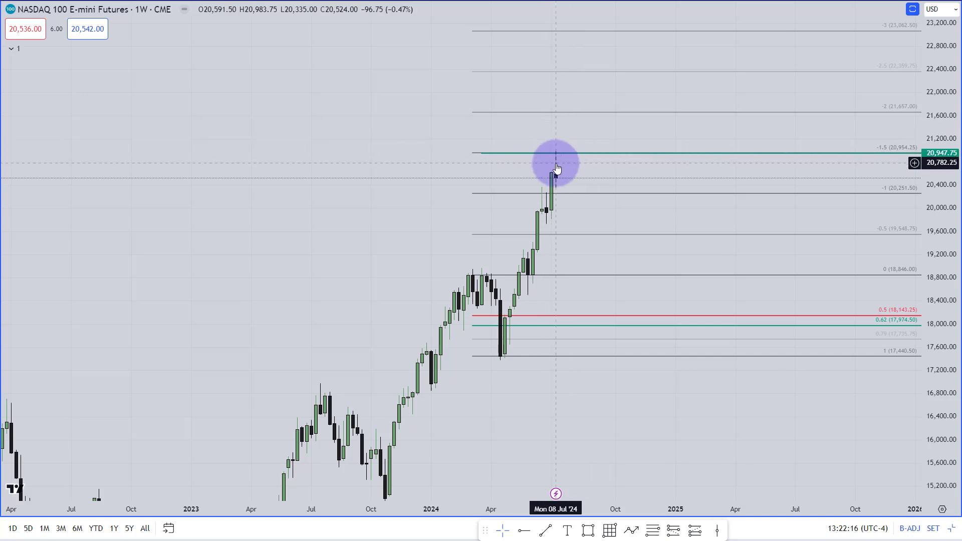
drag(500, 356, 500, 360)
drag(472, 275, 474, 270)
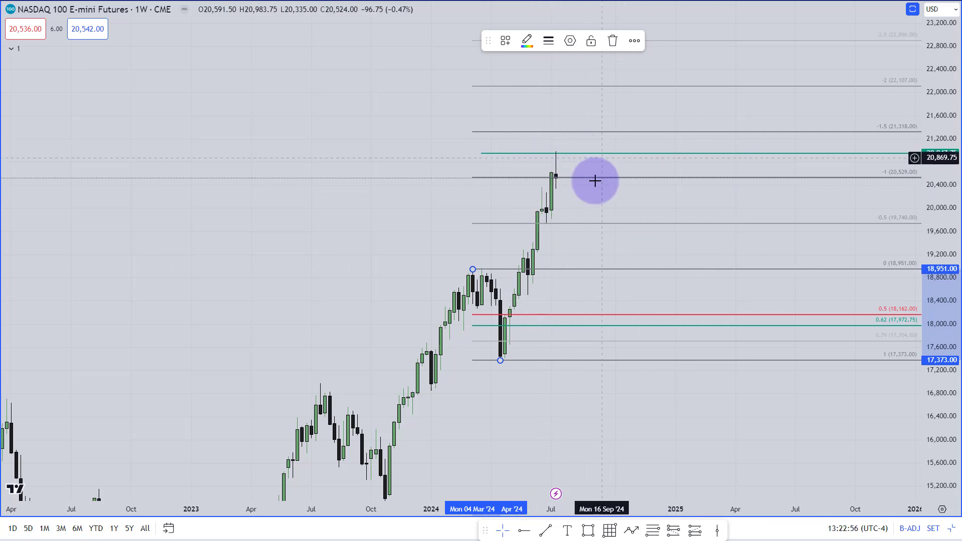
drag(499, 360, 499, 356)
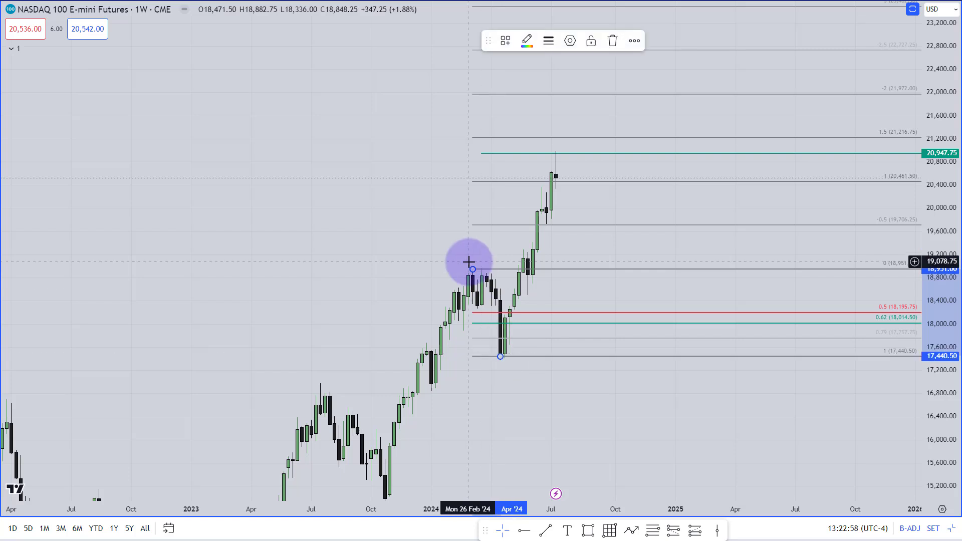
drag(472, 269, 473, 275)
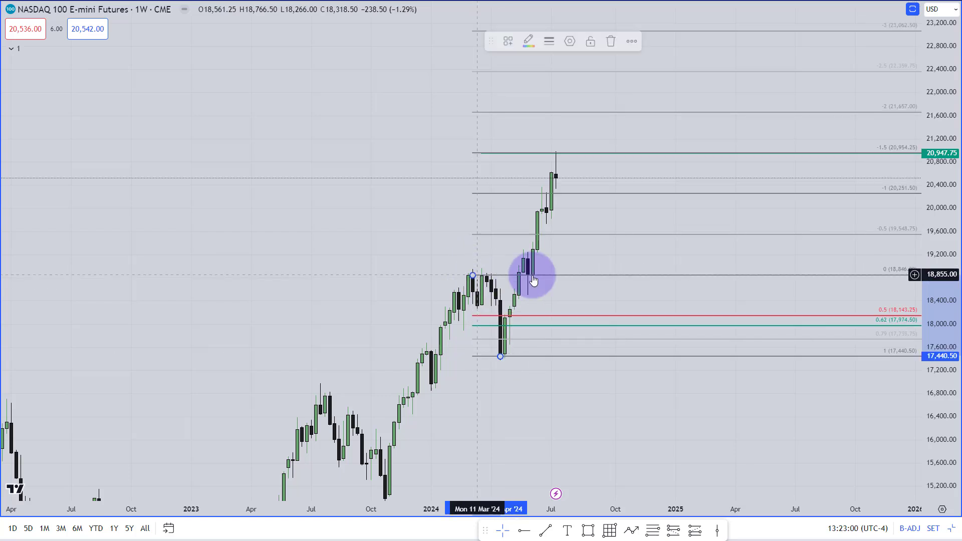
Delete the Fib Retracement from the weekly chart, keeping the horizontal ray
drag(942, 399, 816, 253)
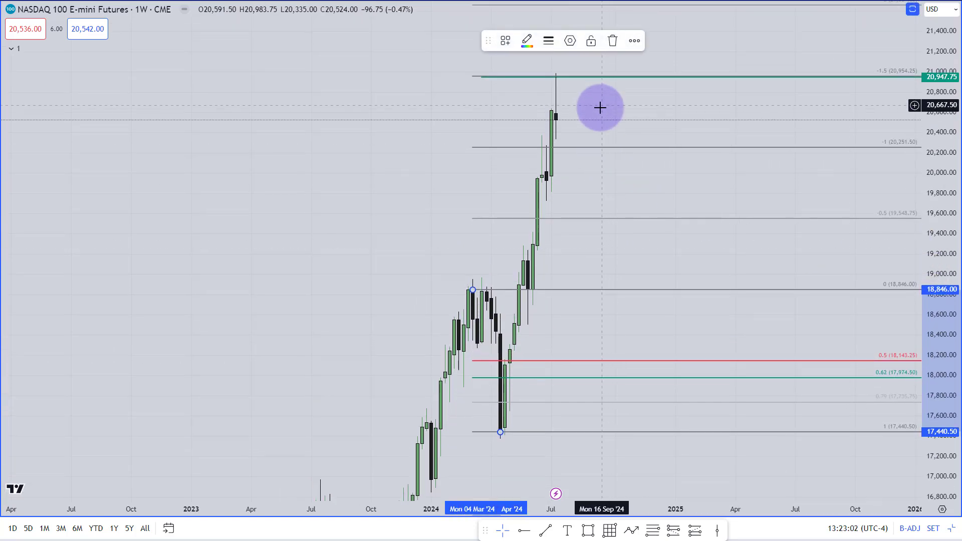
drag(563, 74, 553, 148)
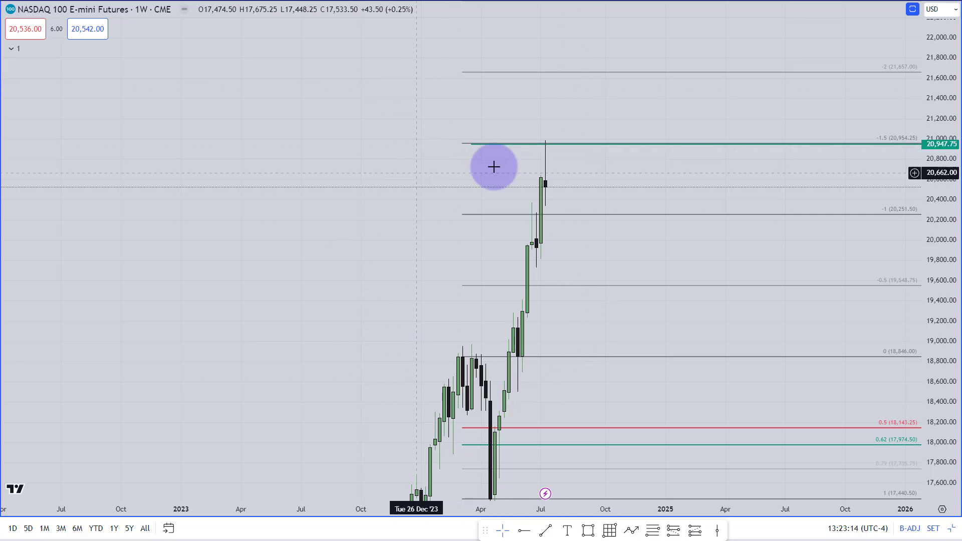
drag(594, 333, 566, 259)
drag(944, 179, 945, 279)
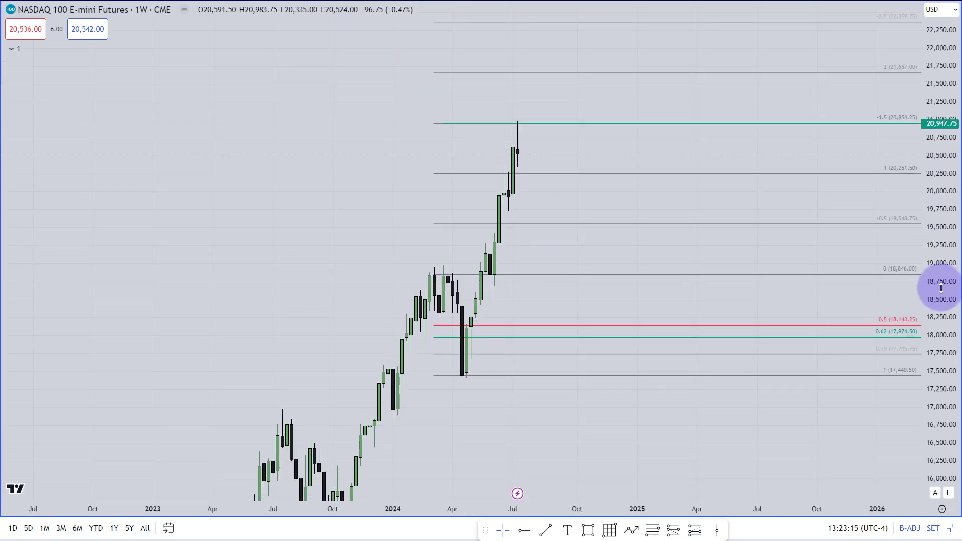
click(595, 229)
click(612, 39)
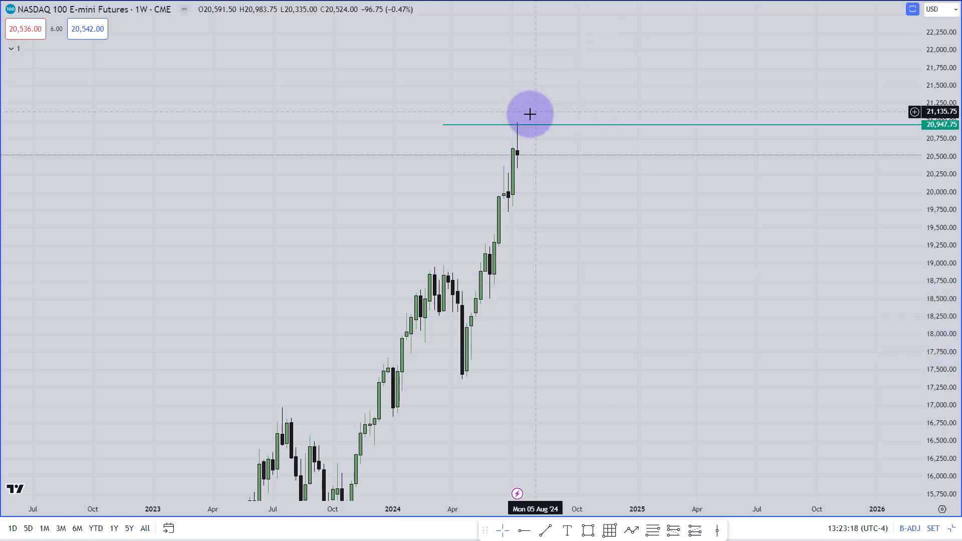
Change the color of the weekly horizontal ray at 20,947.75 to blue
click(454, 126)
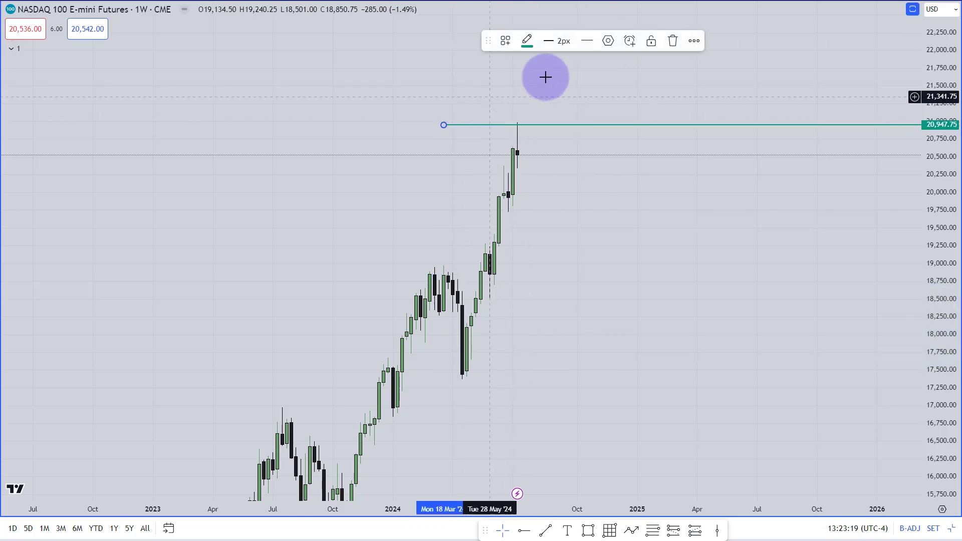
click(527, 40)
click(605, 78)
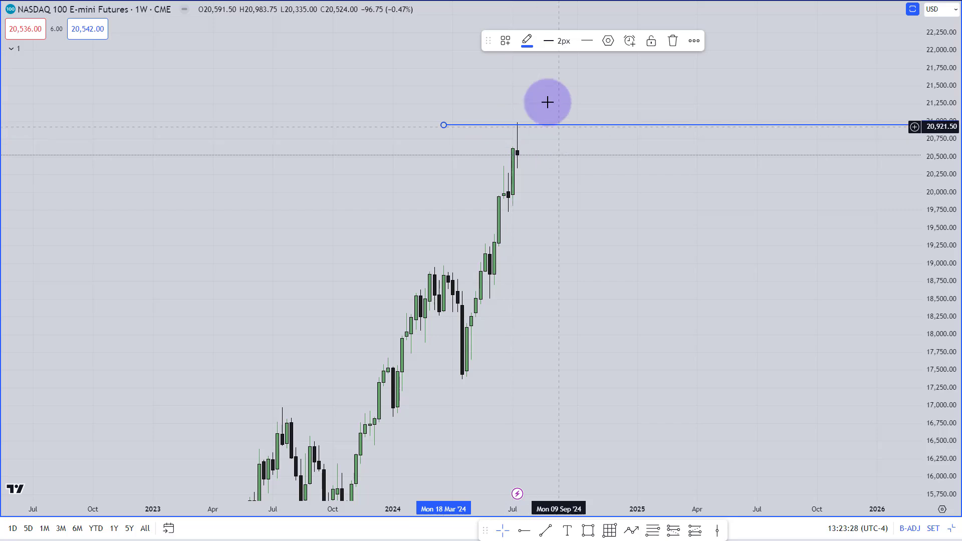
click(583, 220)
Switch the chart to the 1-day interval and enlarge the price action around the June 2024 pullback
text(1D)
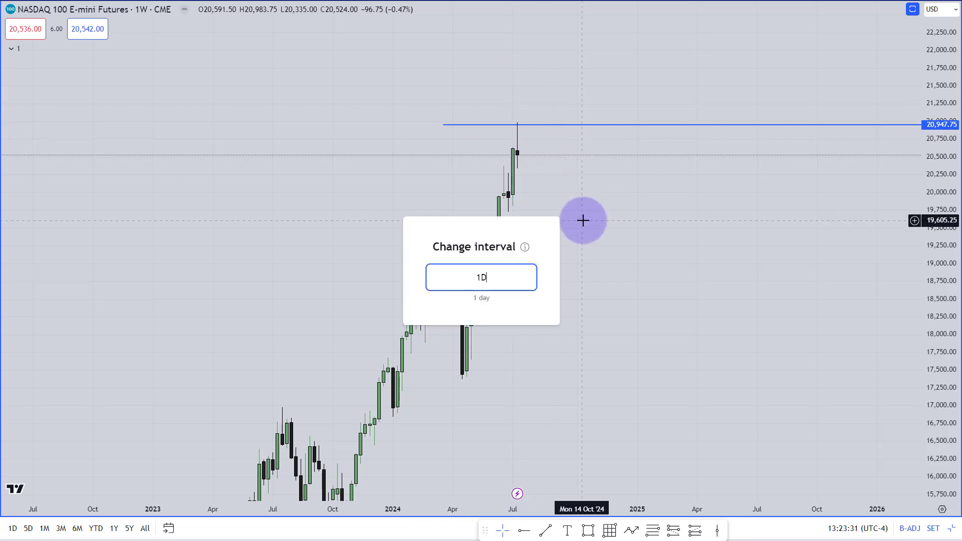
key(Return)
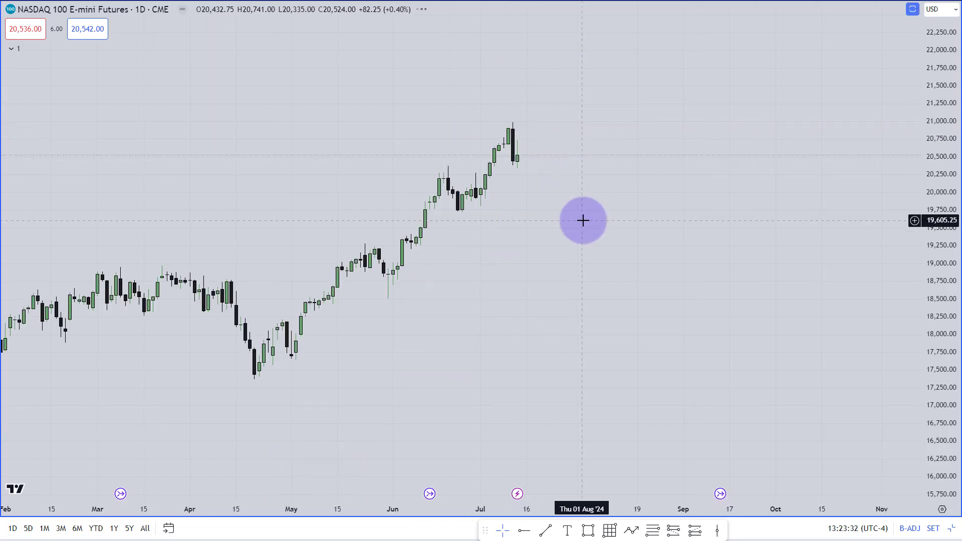
drag(948, 377, 948, 321)
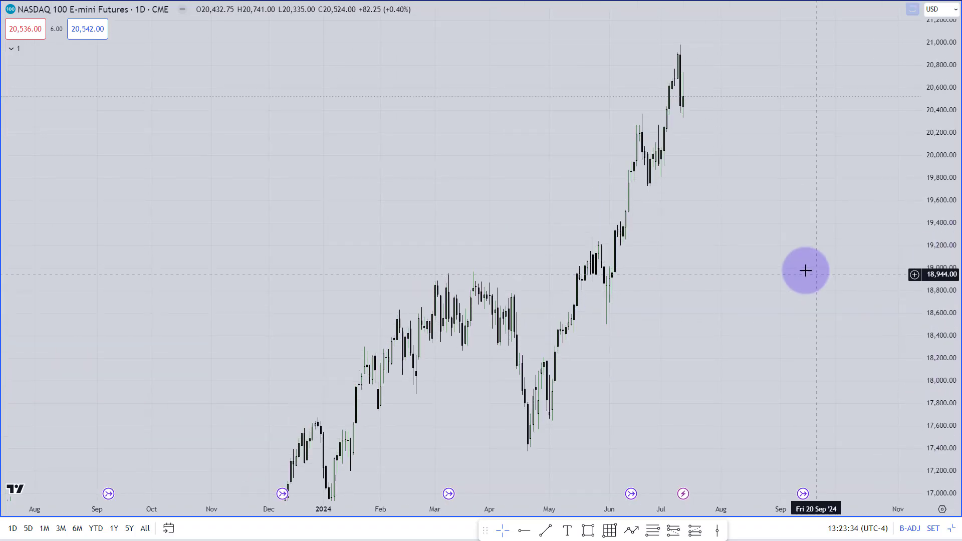
scroll(691, 200, up, 2)
drag(691, 200, 820, 279)
scroll(687, 279, up, 1)
drag(686, 279, 690, 301)
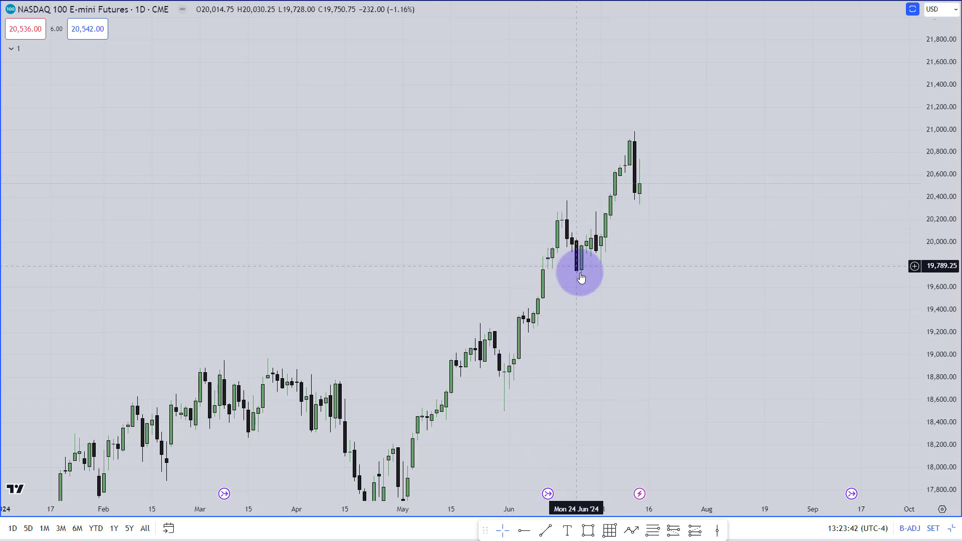
drag(657, 239, 596, 278)
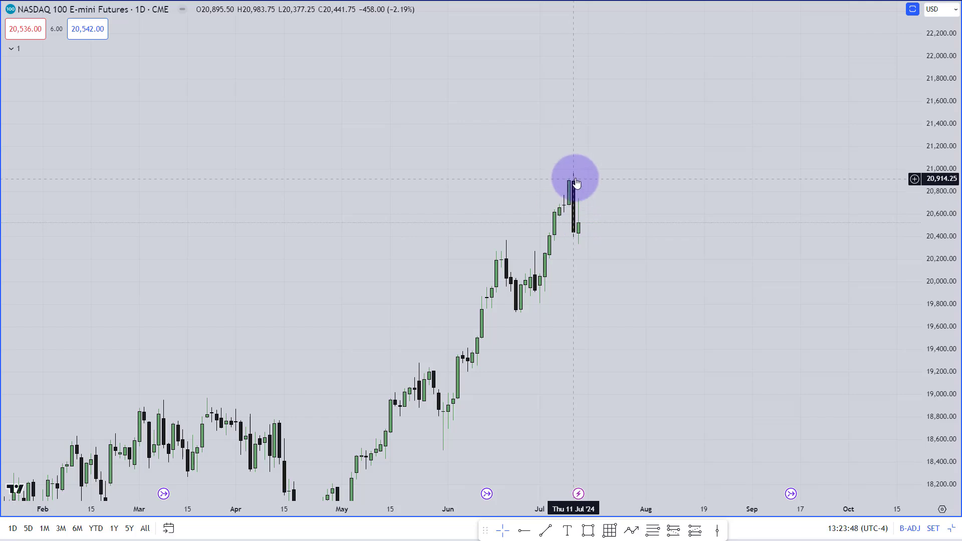
scroll(676, 280, up, 3)
drag(678, 303, 706, 329)
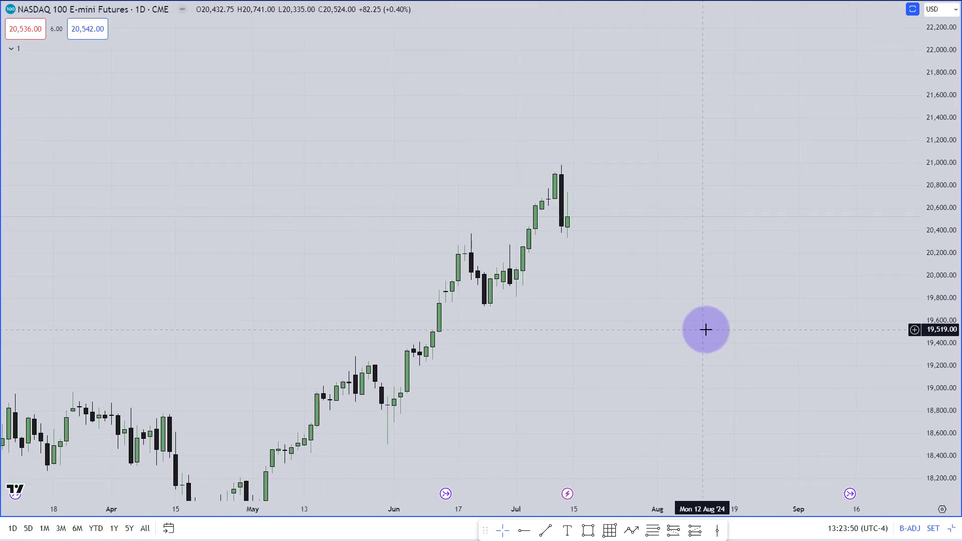
Draw a Fib Retracement on the candle bodies of the June 2024 pullback, from 19,750.75 to 20,204.50
mouse_move(517, 336)
mouse_down()
mouse_move(487, 304)
mouse_move(472, 253)
mouse_up()
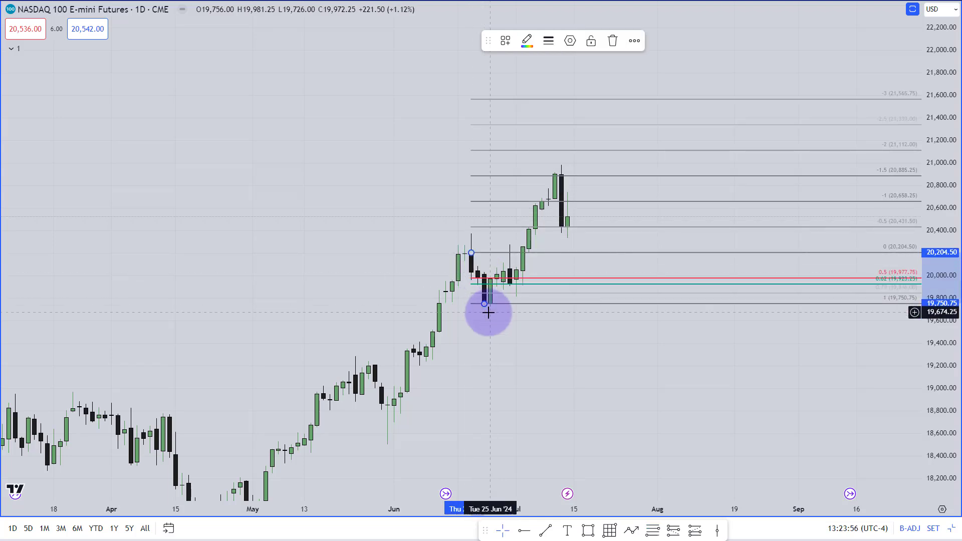
drag(483, 304, 483, 303)
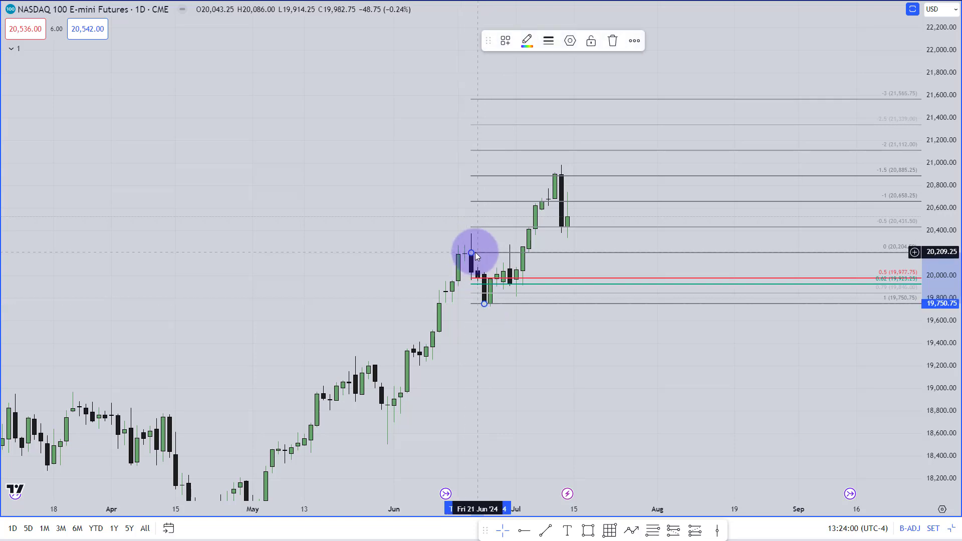
click(629, 357)
drag(629, 357, 630, 389)
click(565, 216)
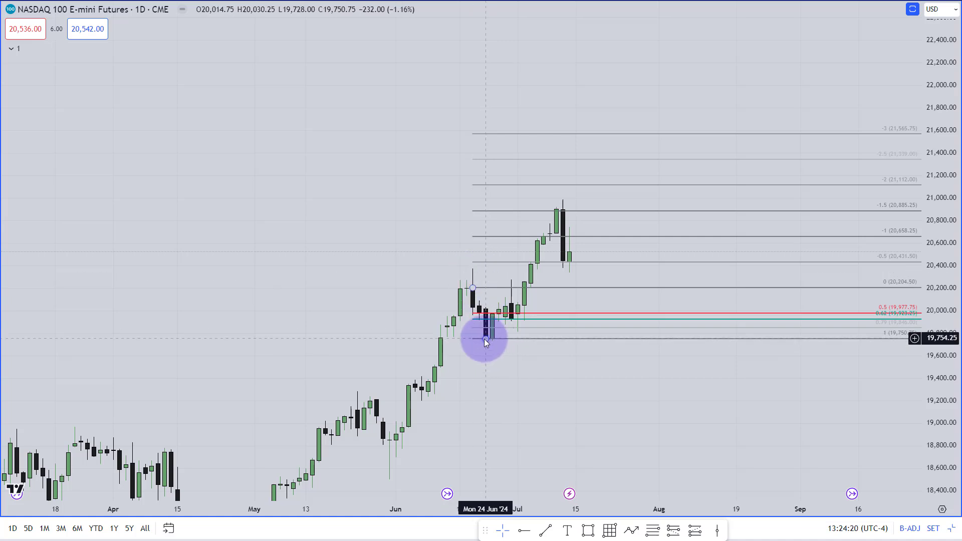
Try the Fib Retracement on the wicks at 19,726.00 and 20,371.00, and re-anchor it to the bodies at 19,756.00 and 20,204.50
drag(485, 340, 491, 343)
drag(472, 288, 473, 266)
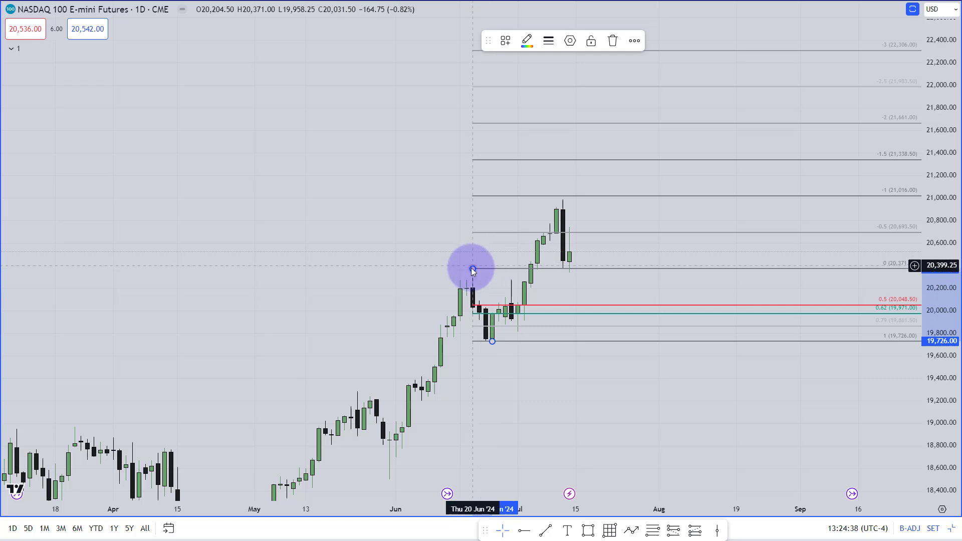
drag(472, 269, 473, 289)
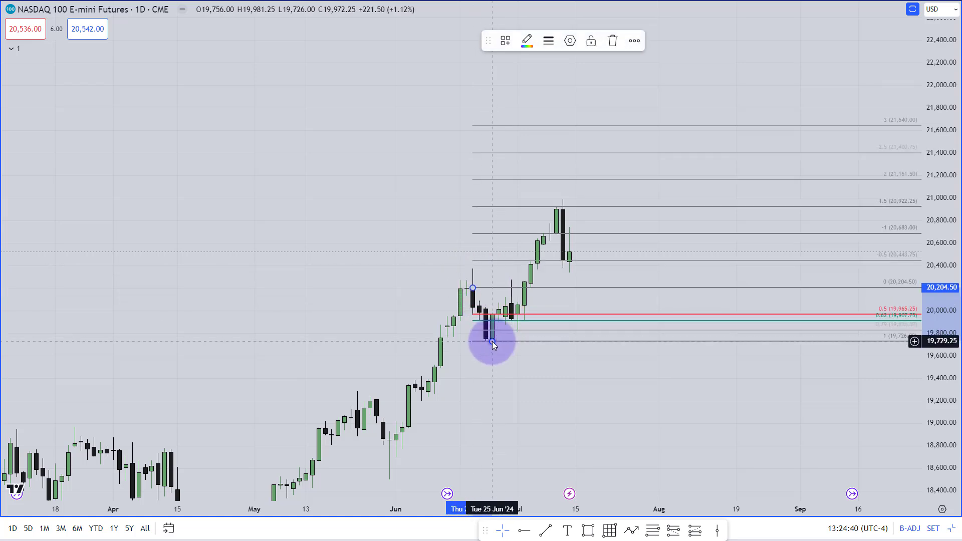
drag(492, 341, 491, 339)
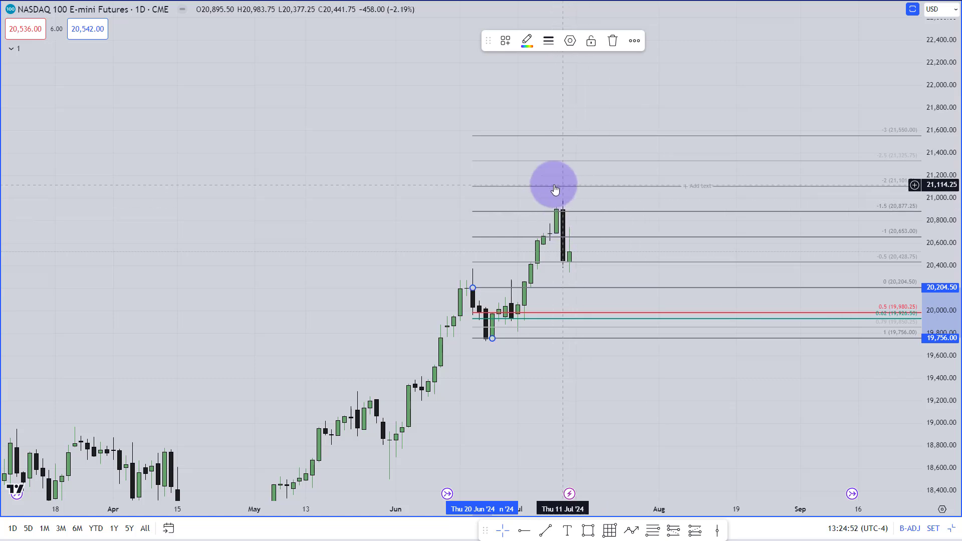
Switch the chart to the 15-minute interval and delete the Fib Retracement drawn on the daily pullback
click(329, 181)
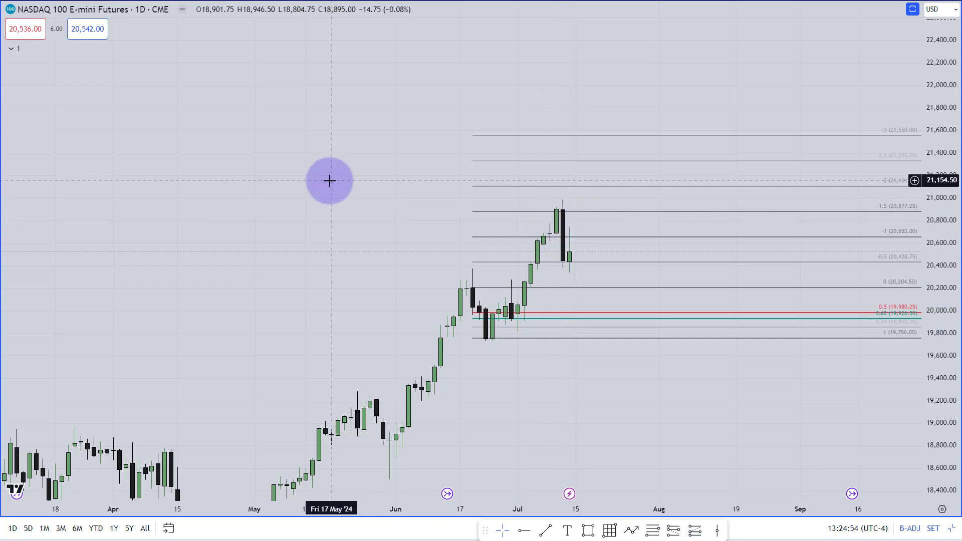
text(15)
key(Return)
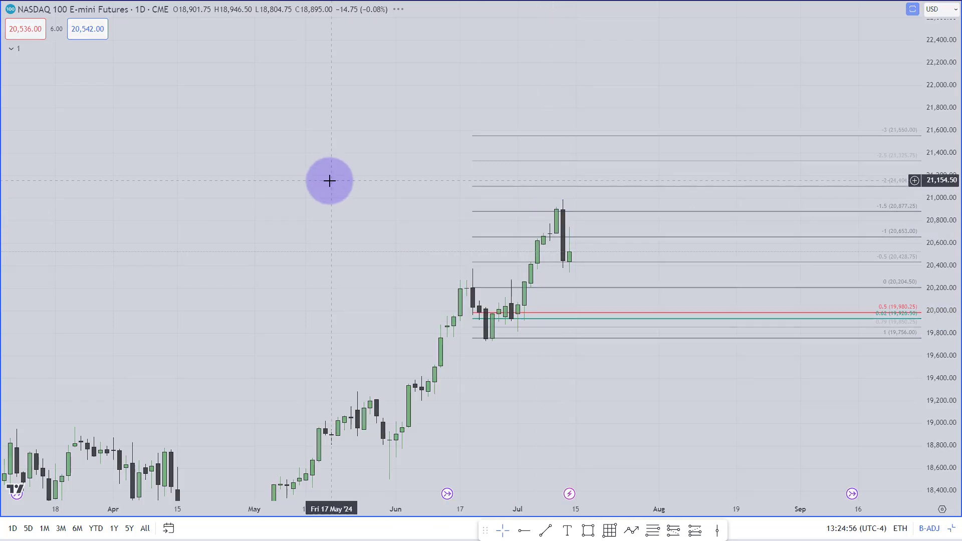
click(438, 138)
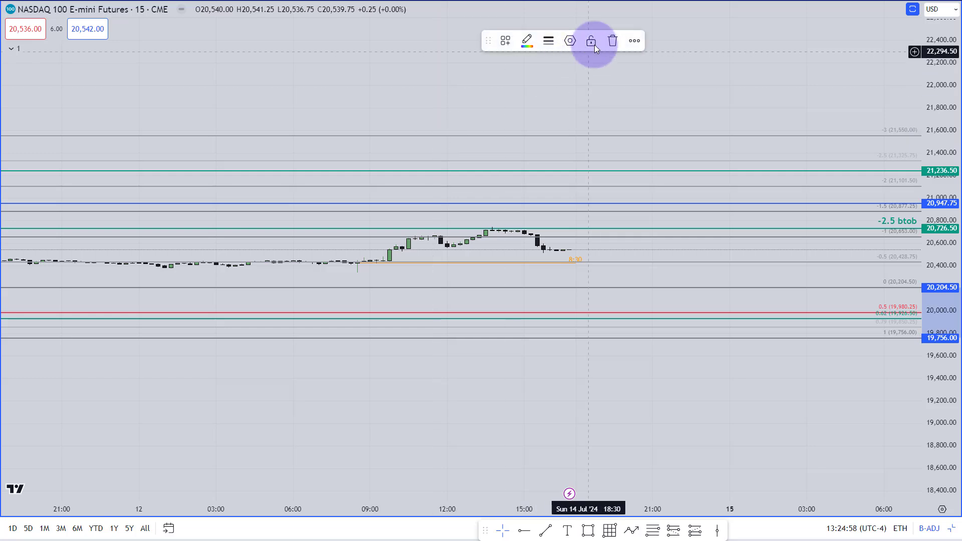
click(612, 41)
drag(586, 318, 698, 326)
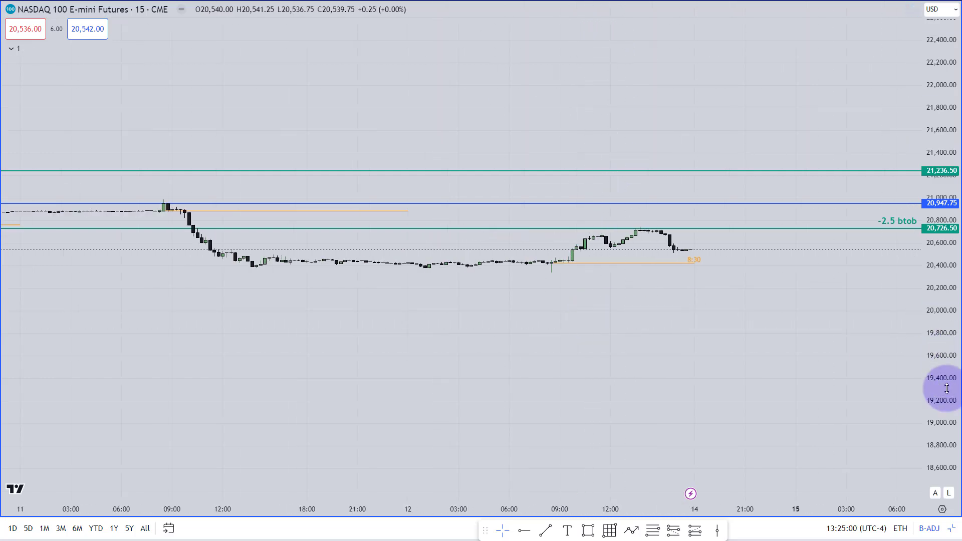
Examine the 15-minute price action from late June to July 12, 2024 for a pullback to project targets from
drag(932, 396, 950, 226)
drag(888, 272, 741, 322)
scroll(740, 322, down, 5)
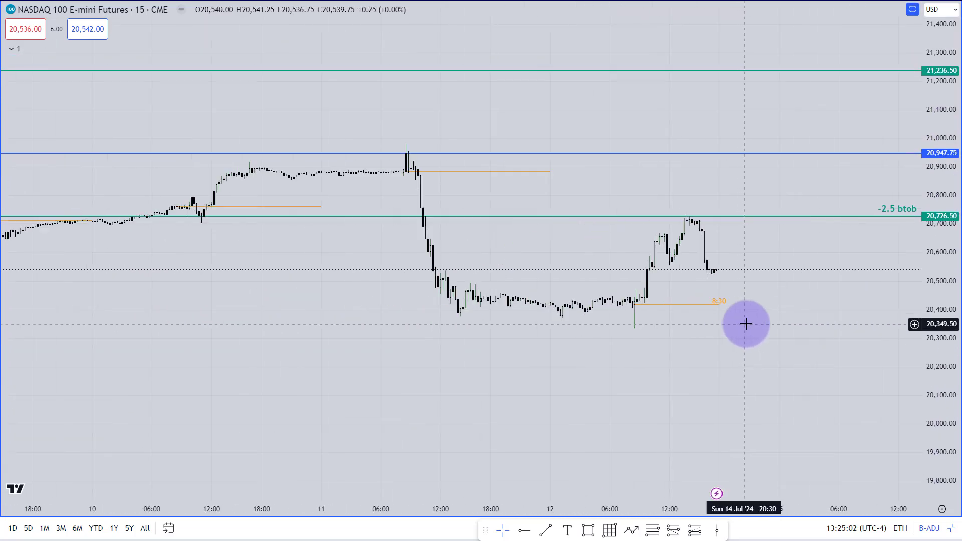
drag(815, 383, 635, 416)
scroll(597, 416, down, 5)
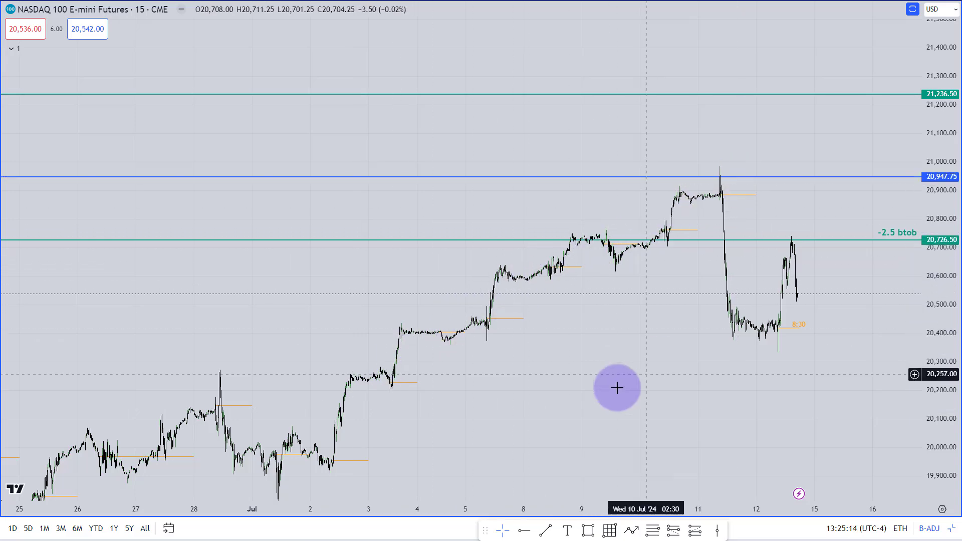
scroll(457, 344, up, 3)
drag(458, 344, 852, 386)
drag(921, 437, 882, 227)
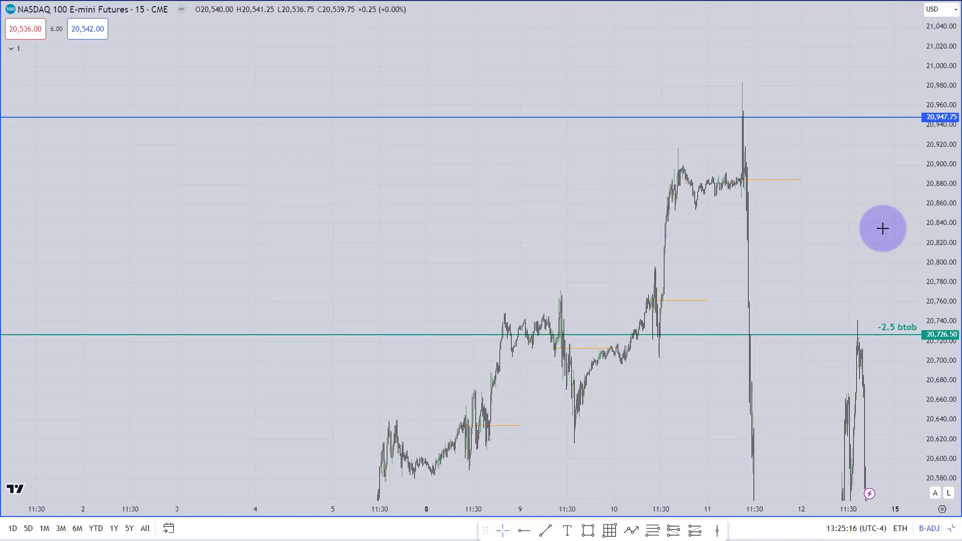
Draw a Fib Retracement on the candle bodies of the July 10 pullback, from 20,725.00 to 20,792.25
scroll(644, 433, up, 1)
scroll(430, 435, up, 2)
drag(429, 436, 668, 380)
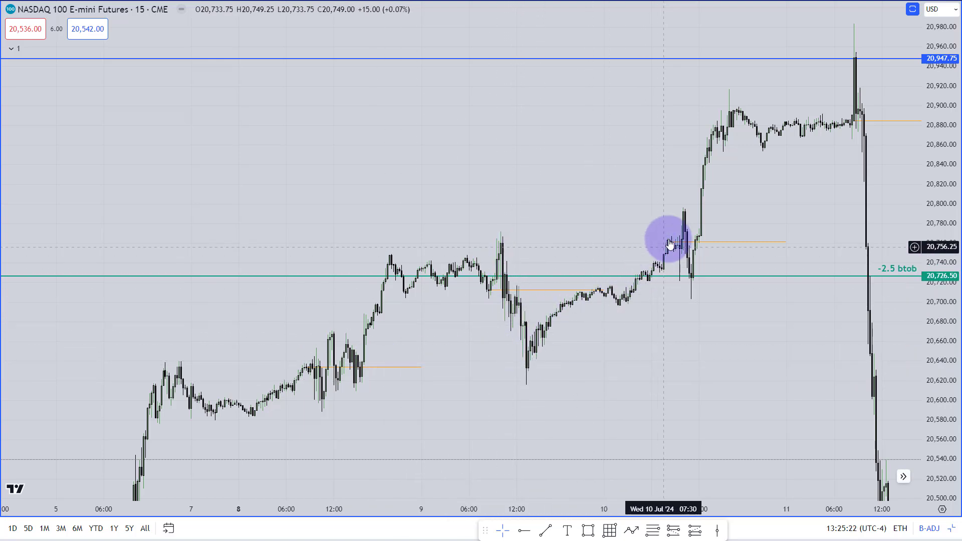
drag(751, 219, 702, 240)
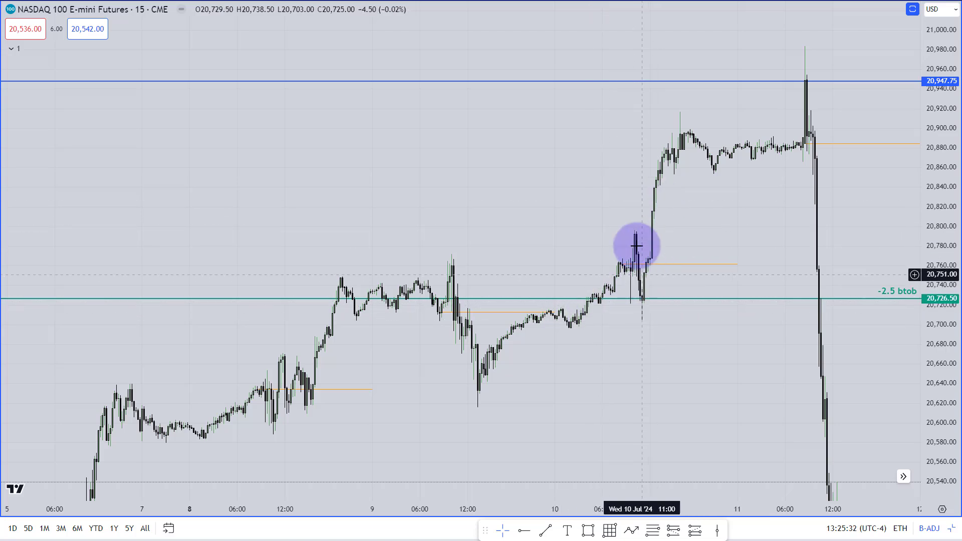
scroll(639, 276, up, 3)
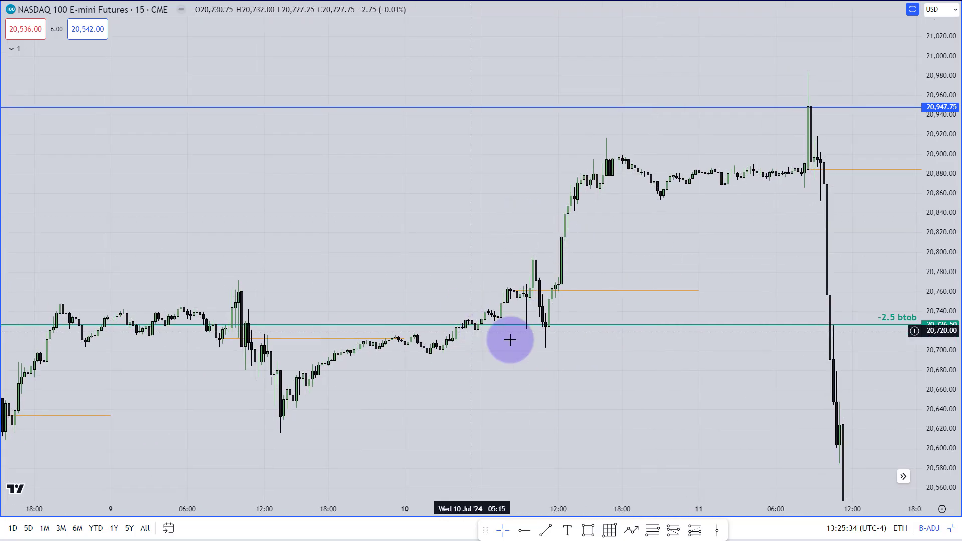
click(652, 529)
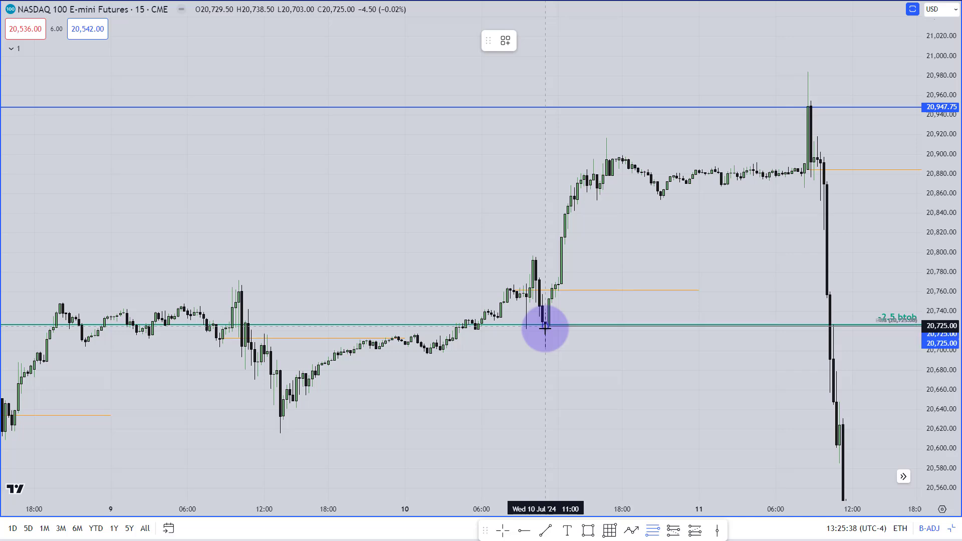
drag(545, 328, 533, 262)
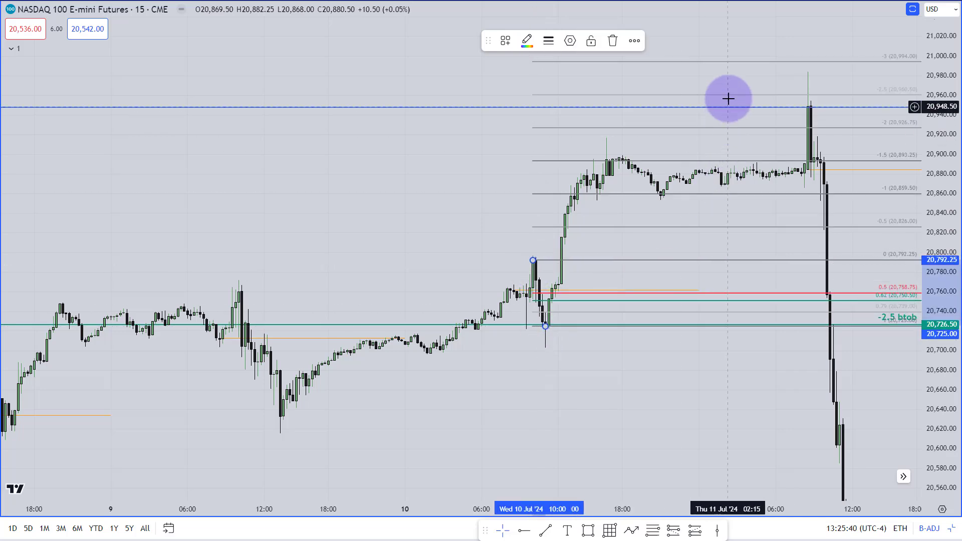
Re-anchor the July 10 Fib Retracement to the wicks at 20,703.00 and 20,796.50
drag(730, 97, 601, 143)
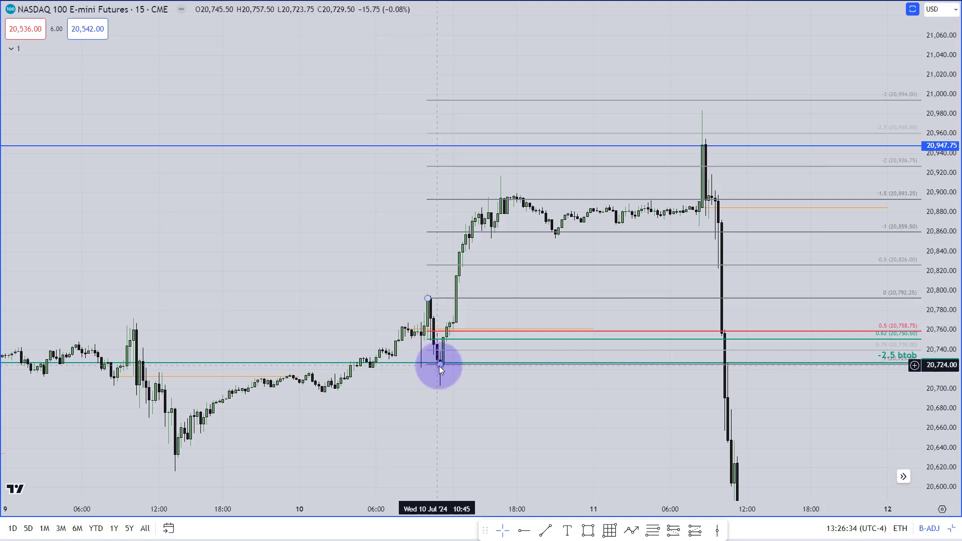
drag(438, 366, 440, 386)
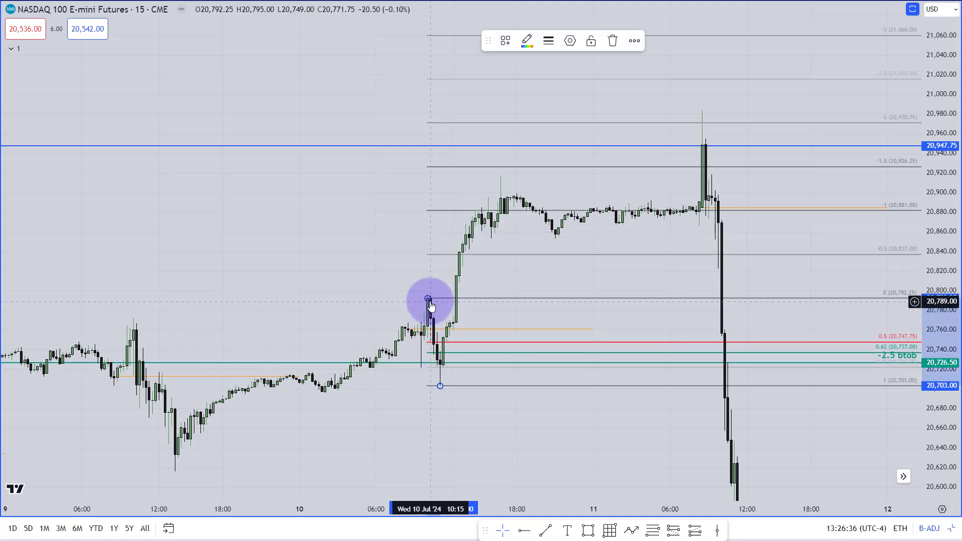
drag(428, 299, 427, 294)
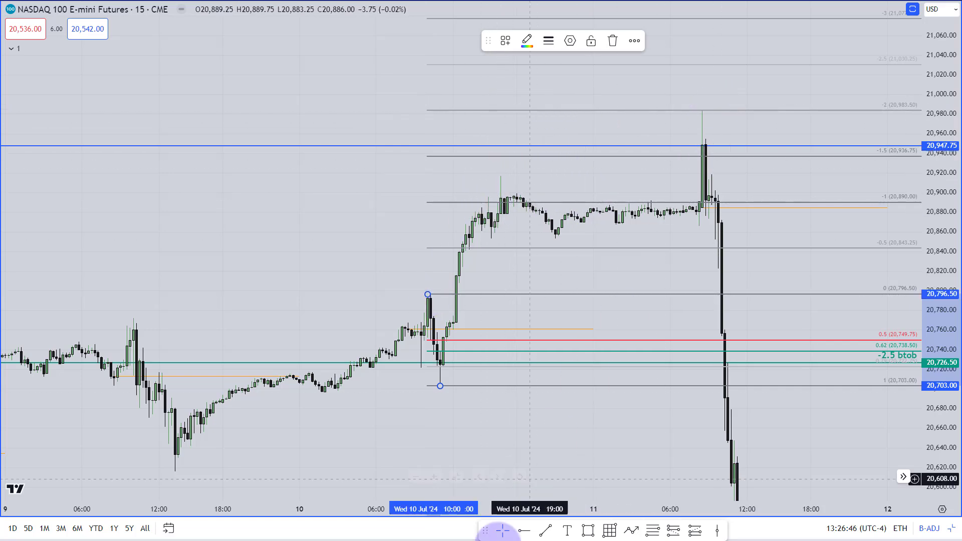
Mark the retracement's -2 level with a horizontal ray at 20,984.00
click(430, 110)
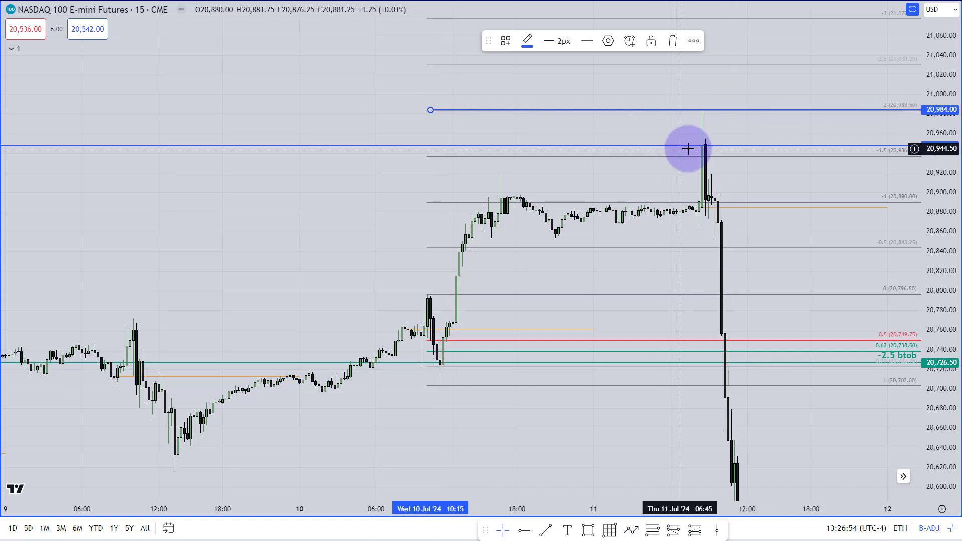
click(556, 124)
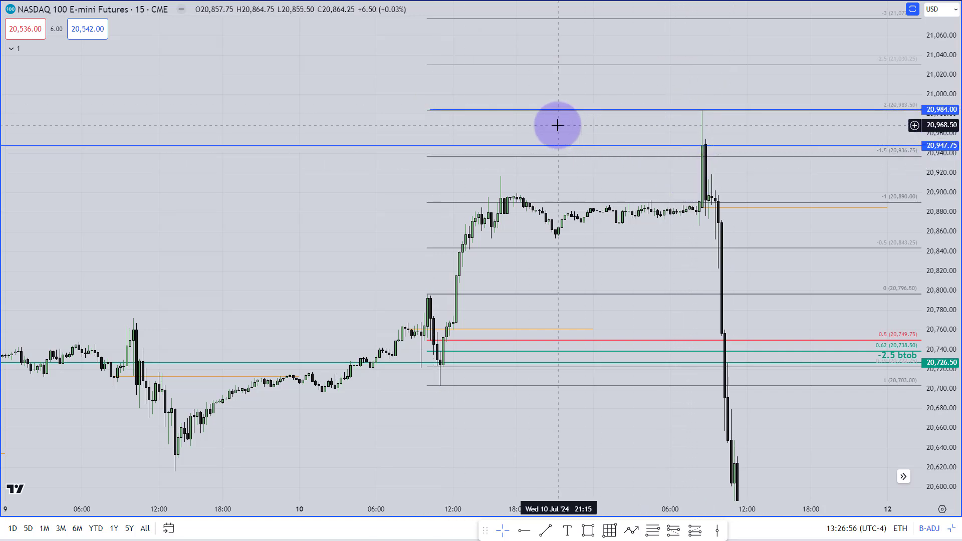
click(671, 155)
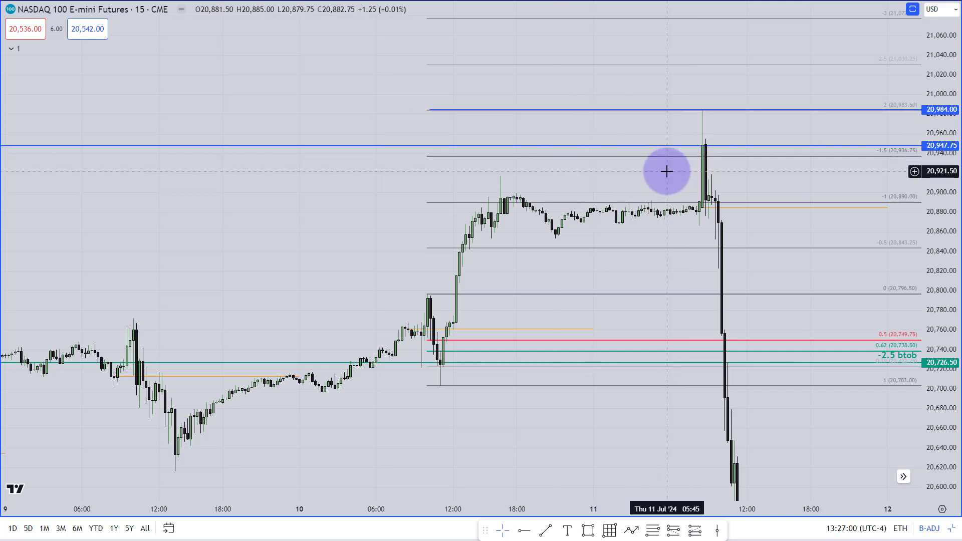
Delete the July 10 Fib Retracement, keeping the ray on the July 11 high
scroll(666, 172, up, 1)
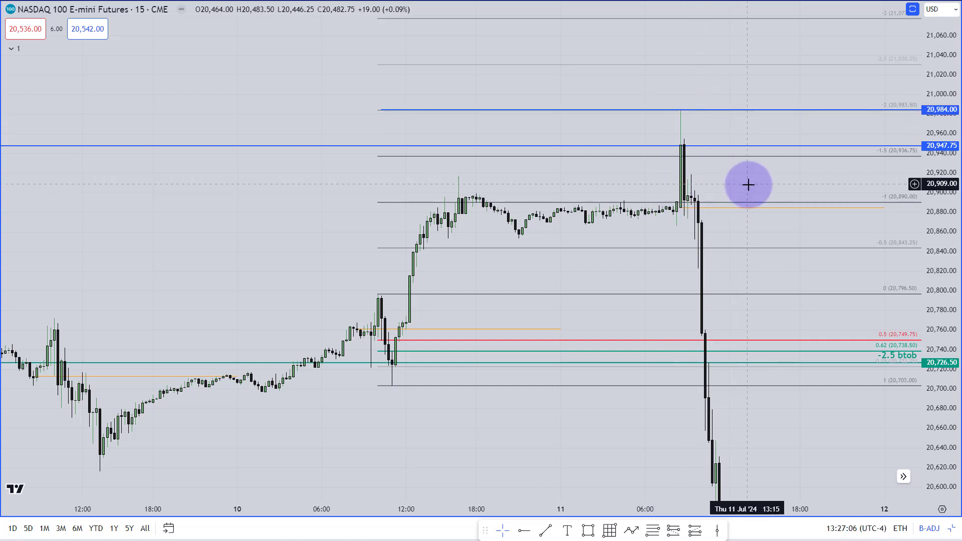
drag(748, 185, 754, 194)
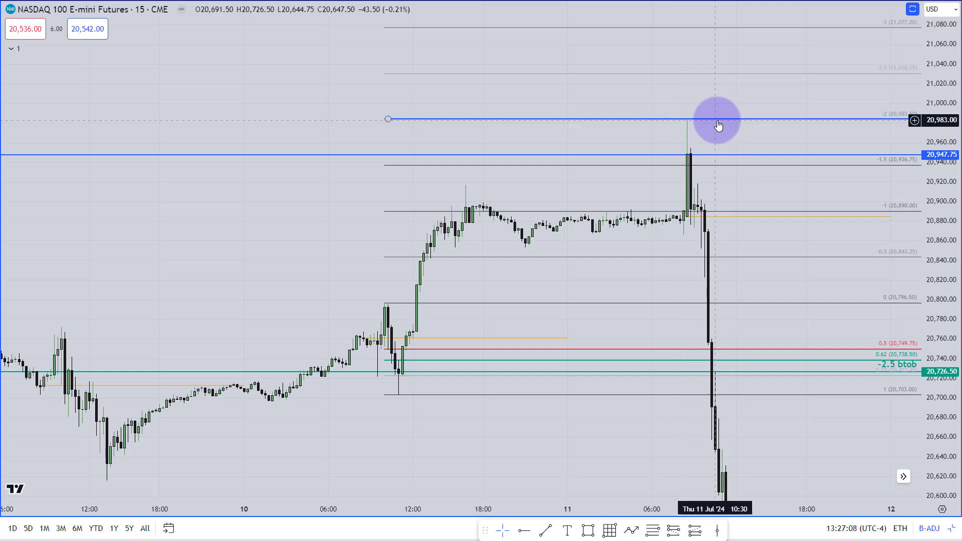
click(765, 168)
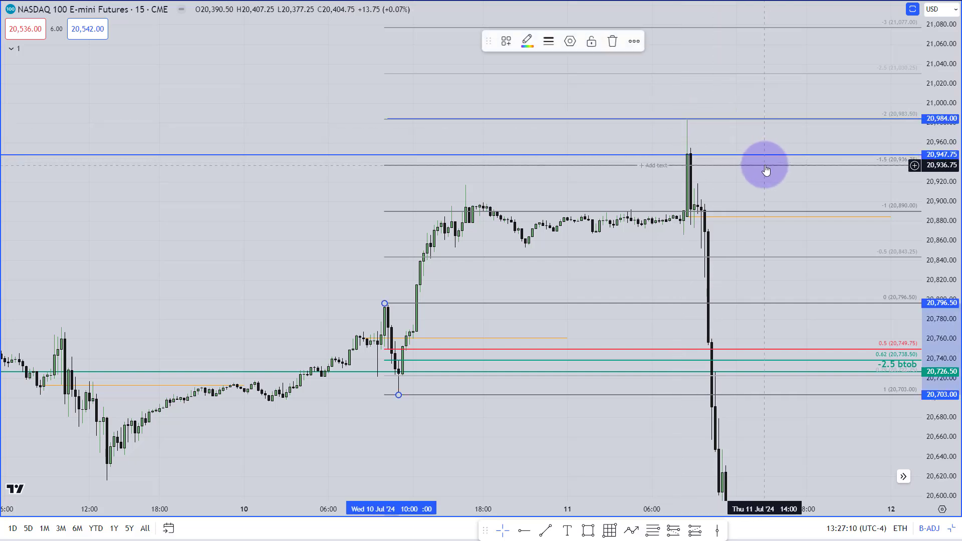
click(613, 40)
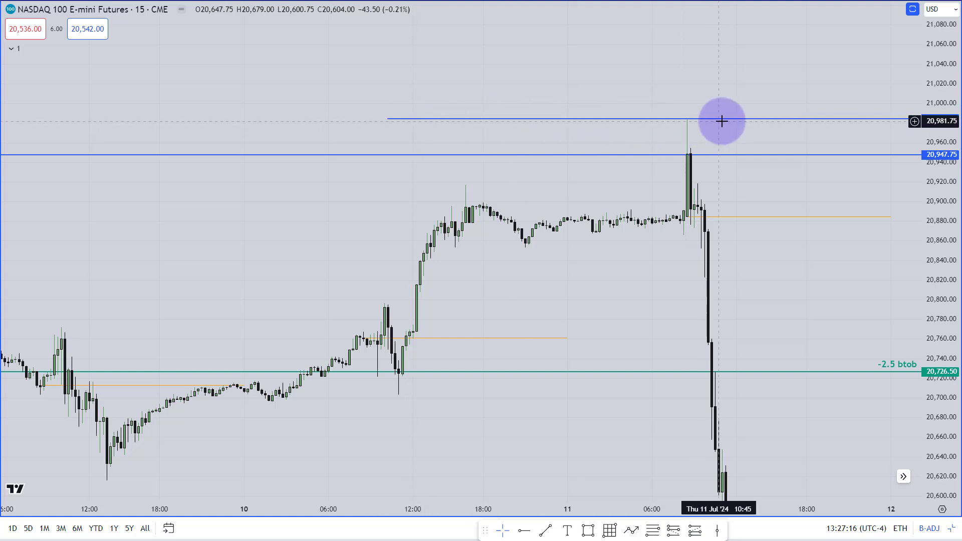
click(702, 119)
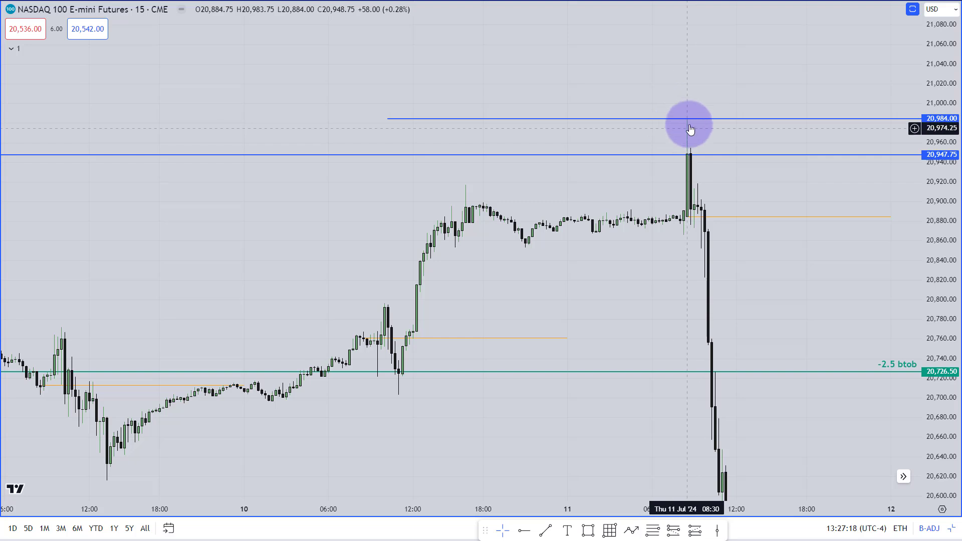
click(677, 166)
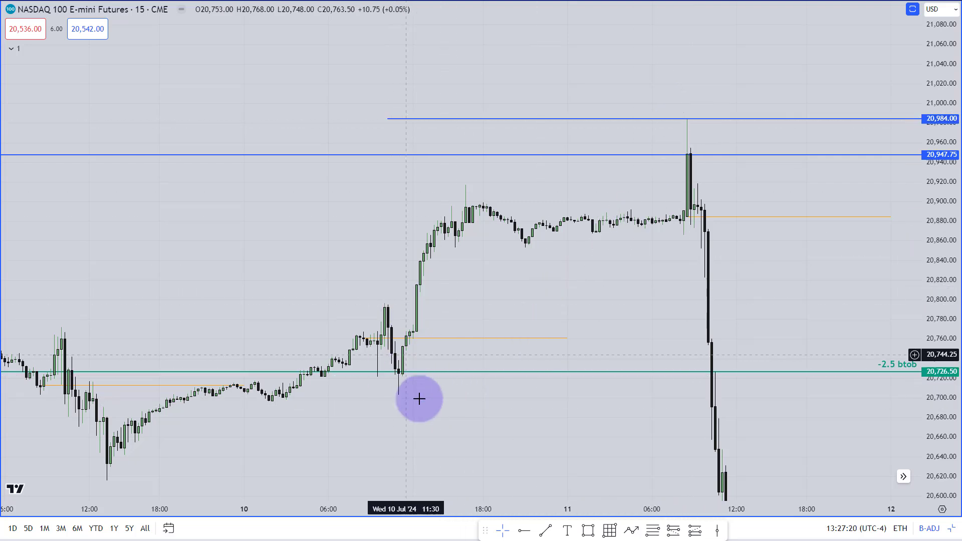
Examine the July 10 to 11 price action against the blue target rays and the green -2.5 btob level
drag(503, 322, 517, 314)
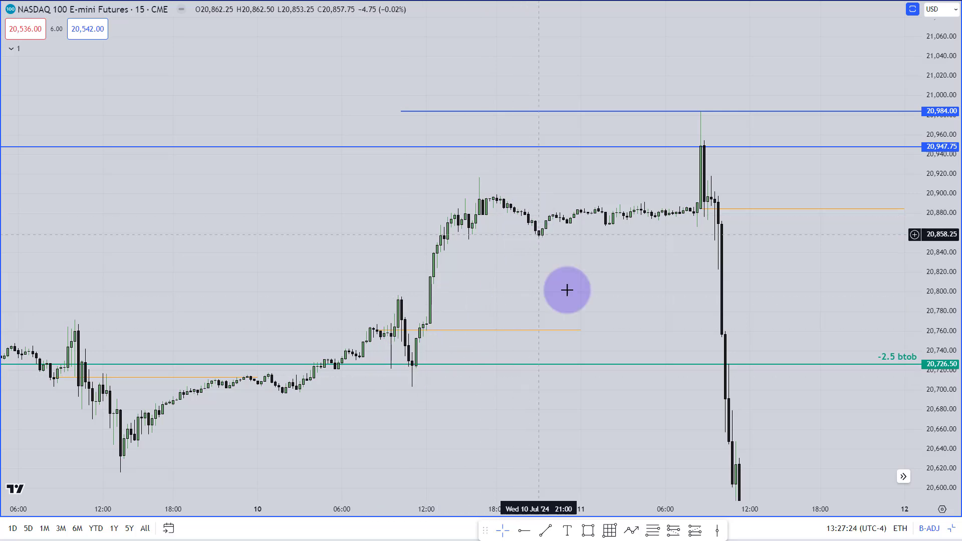
drag(605, 338, 604, 209)
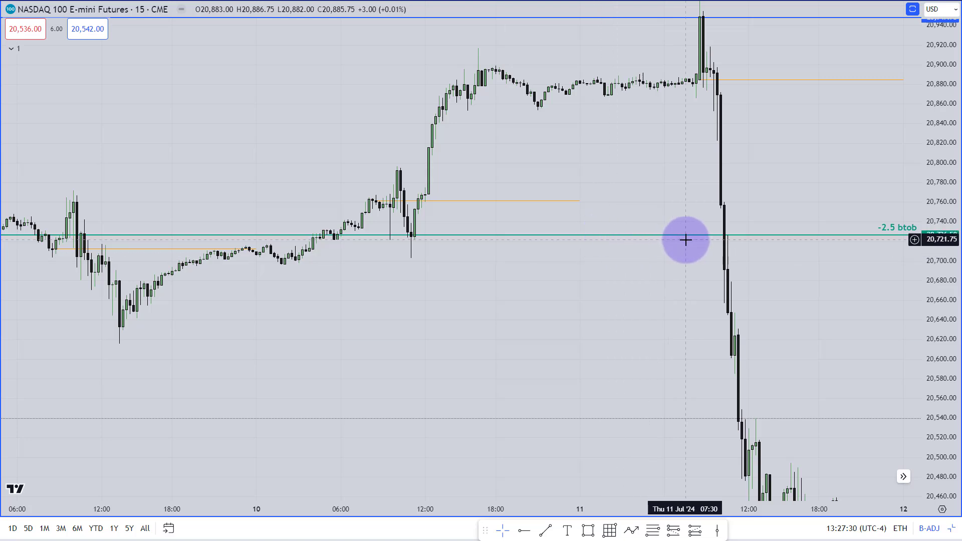
click(607, 241)
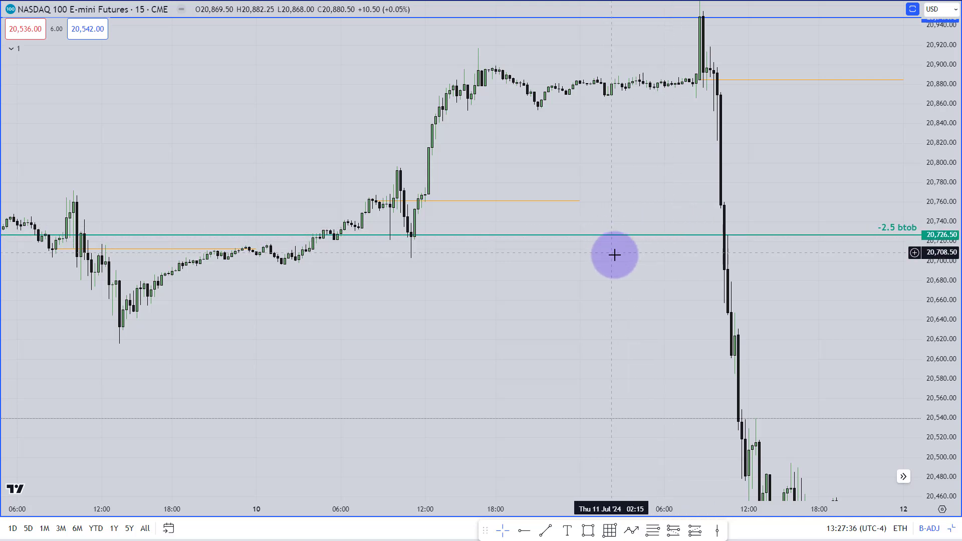
drag(776, 105, 710, 257)
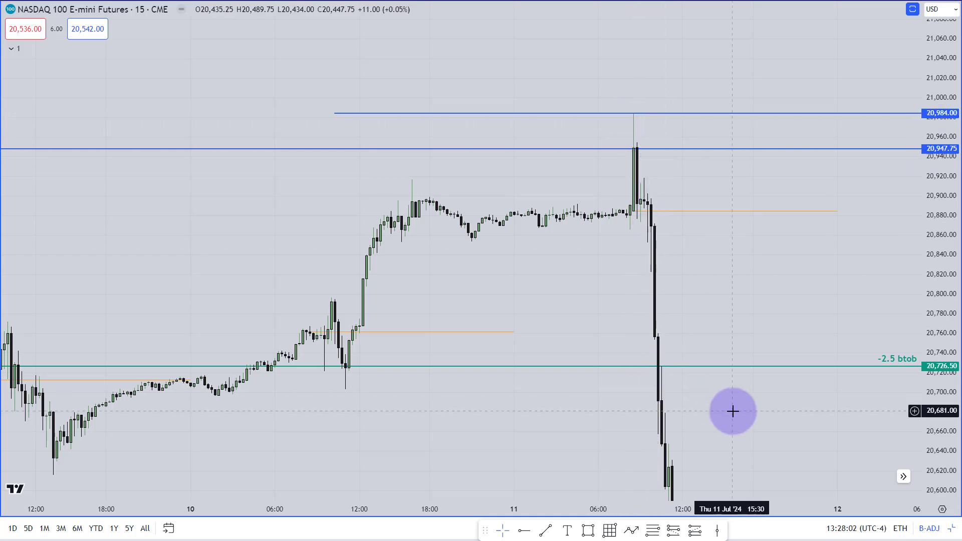
drag(697, 396, 470, 286)
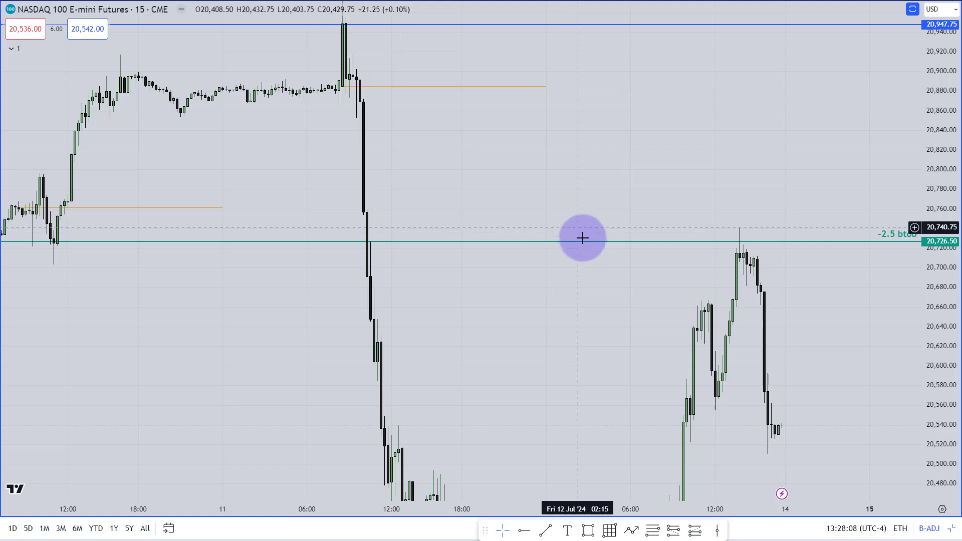
scroll(603, 246, down, 3)
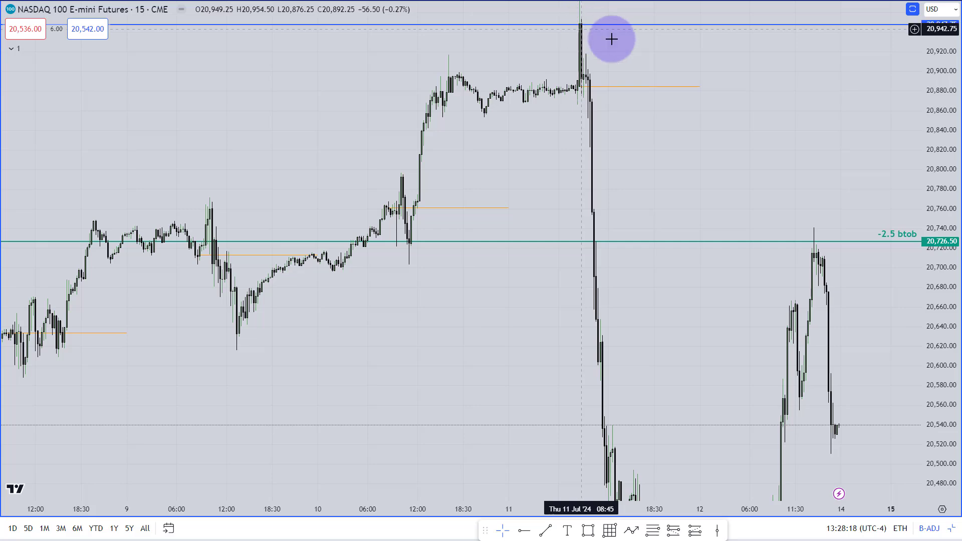
drag(612, 38, 618, 97)
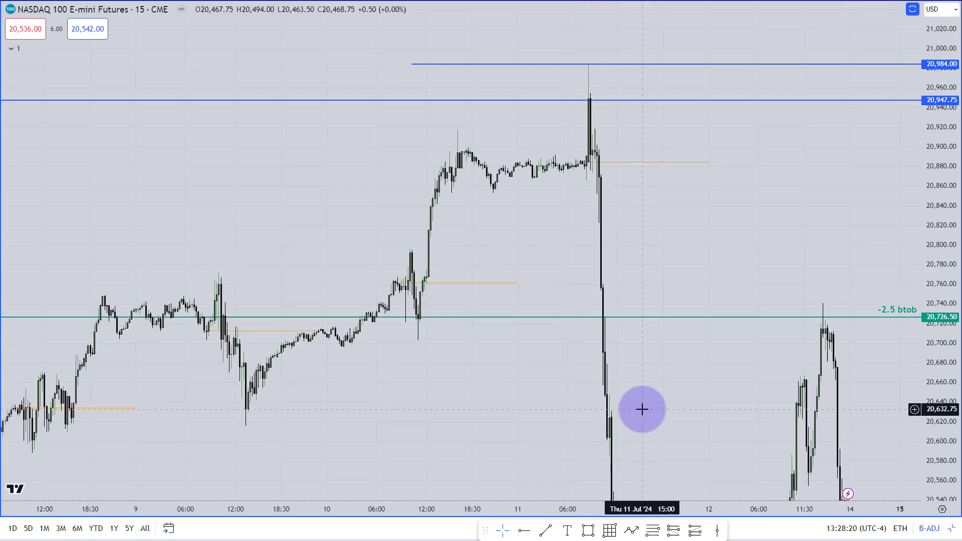
Examine the July 12 rally into the -2.5 btob level and compare it with the July 11 high
drag(640, 408, 622, 129)
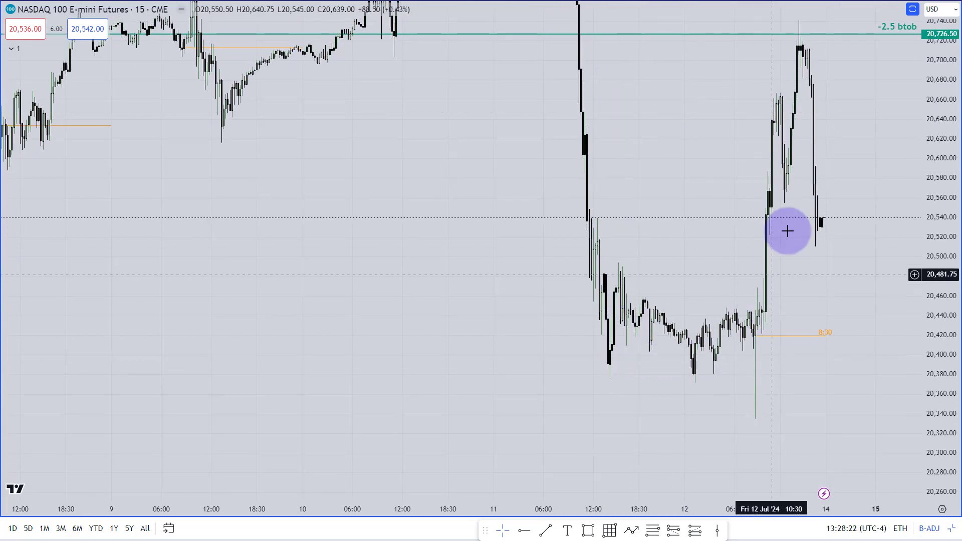
drag(805, 42, 763, 170)
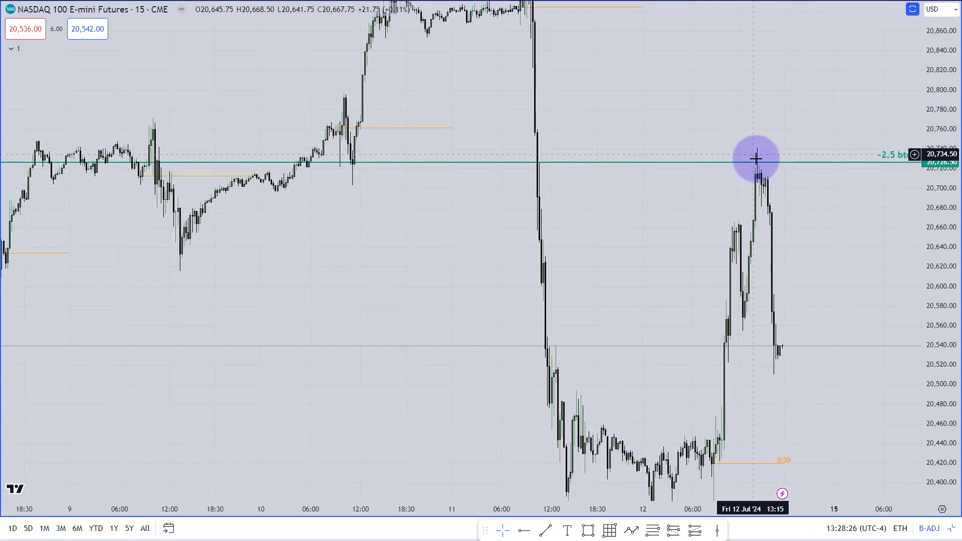
scroll(792, 258, up, 2)
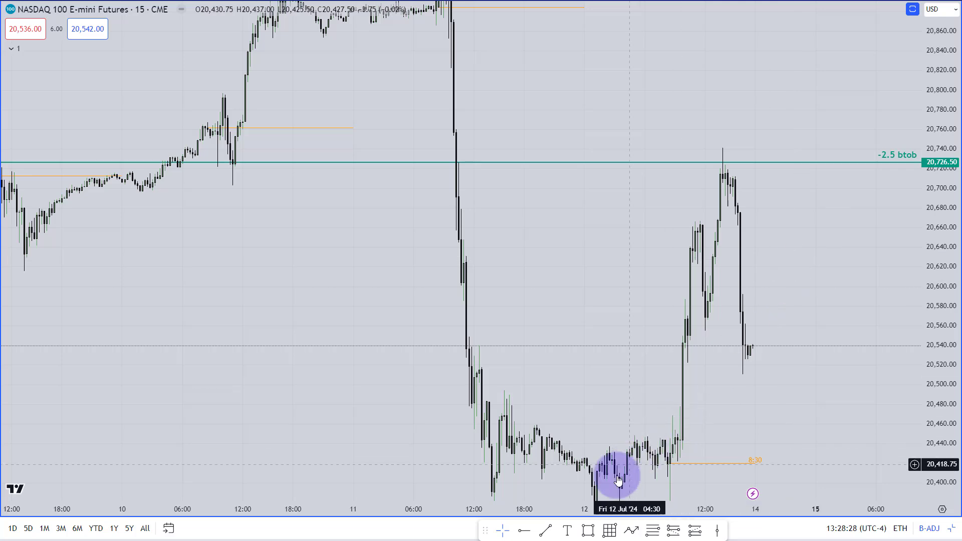
drag(617, 369, 582, 267)
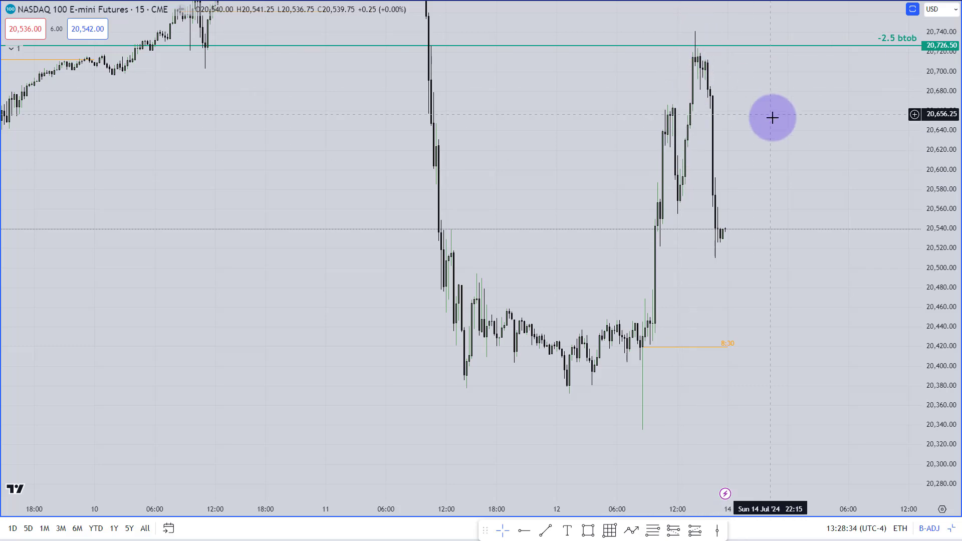
drag(771, 119, 769, 270)
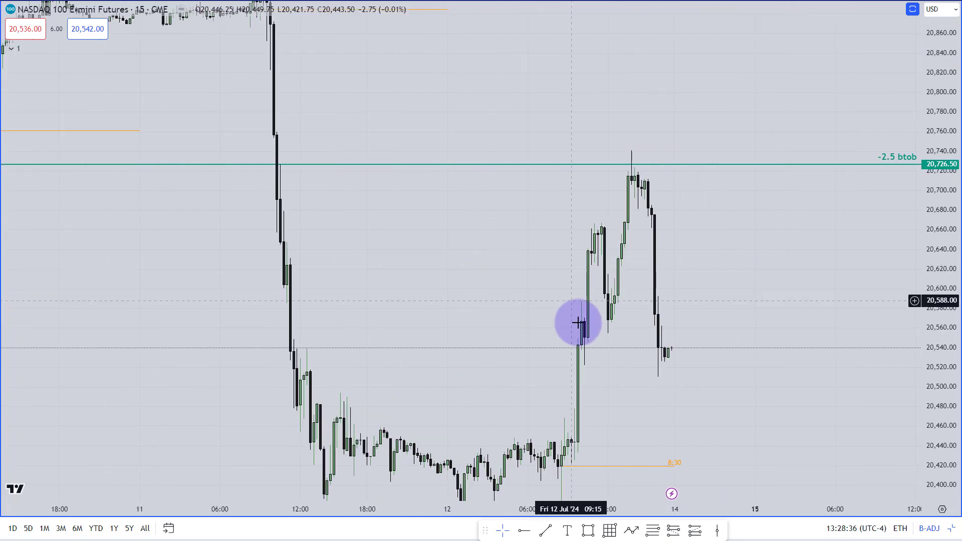
drag(526, 241, 617, 255)
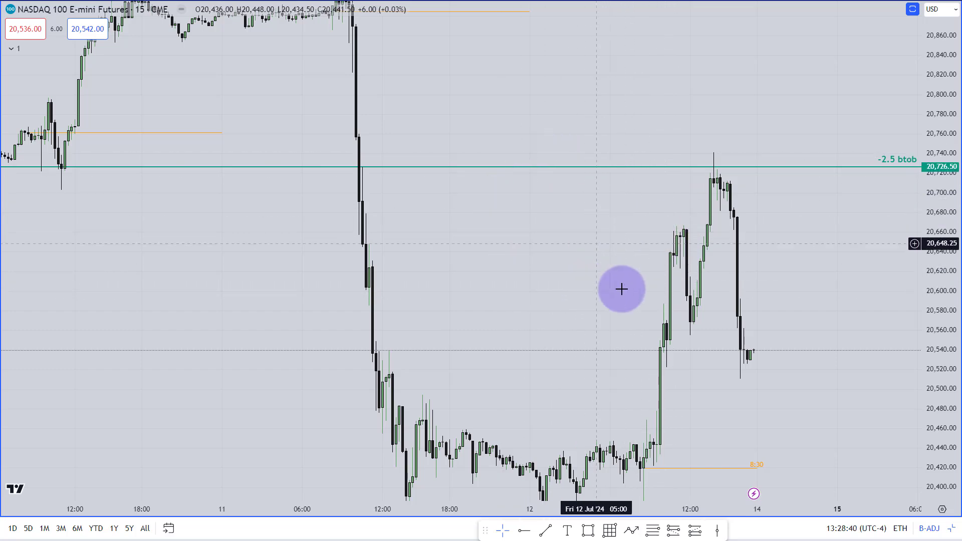
drag(621, 287, 649, 463)
scroll(650, 212, up, 2)
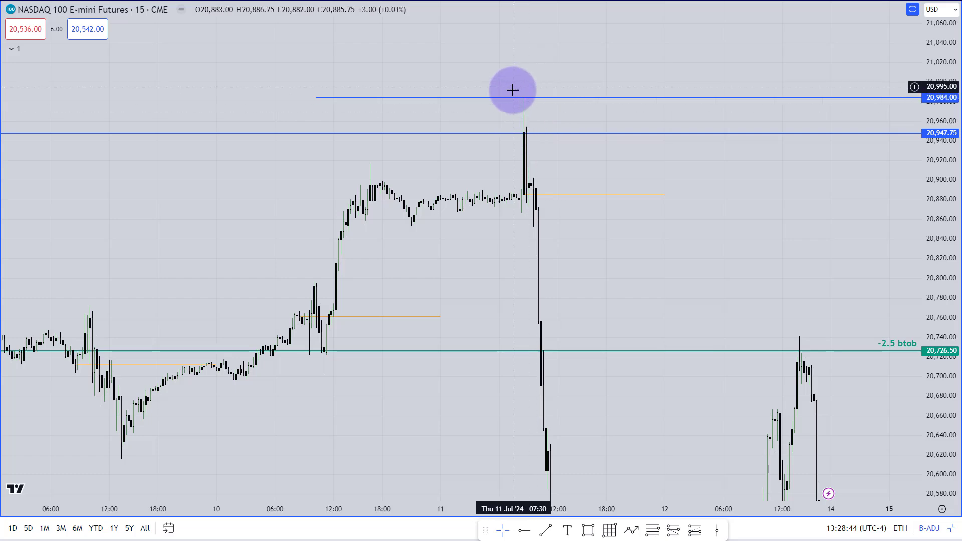
drag(689, 345, 683, 242)
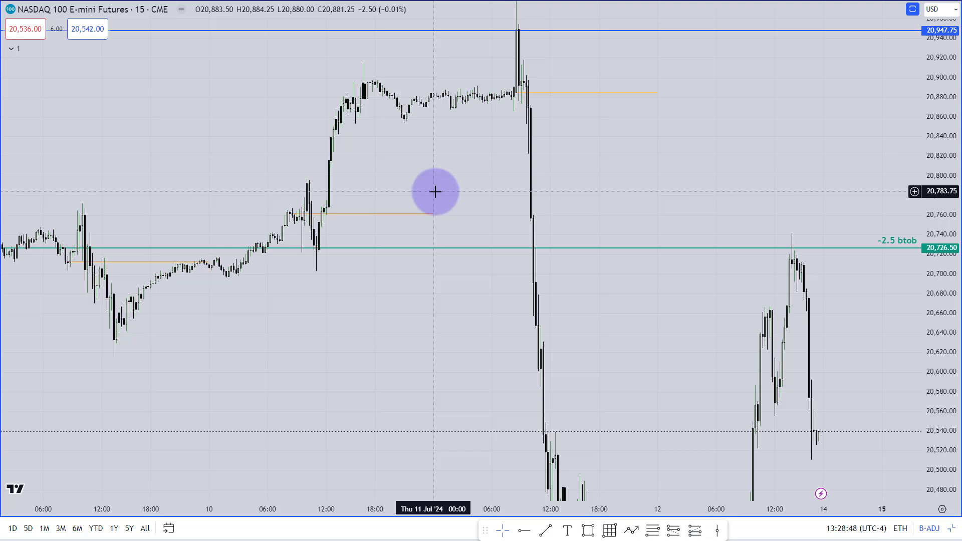
Switch the chart to the 1-month interval and delete the green horizontal ray at 21,236.50
text(1M)
key(Return)
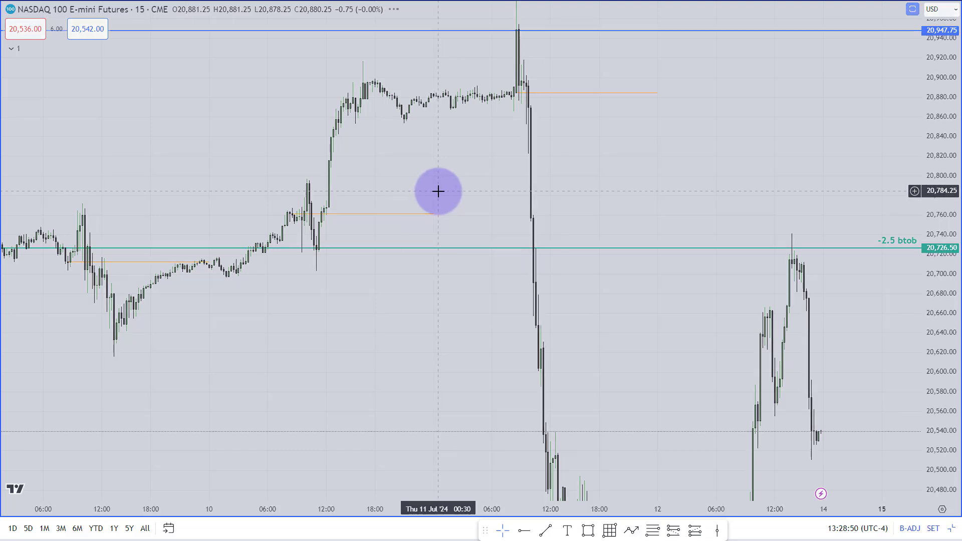
drag(938, 84, 950, 433)
drag(953, 100, 945, 377)
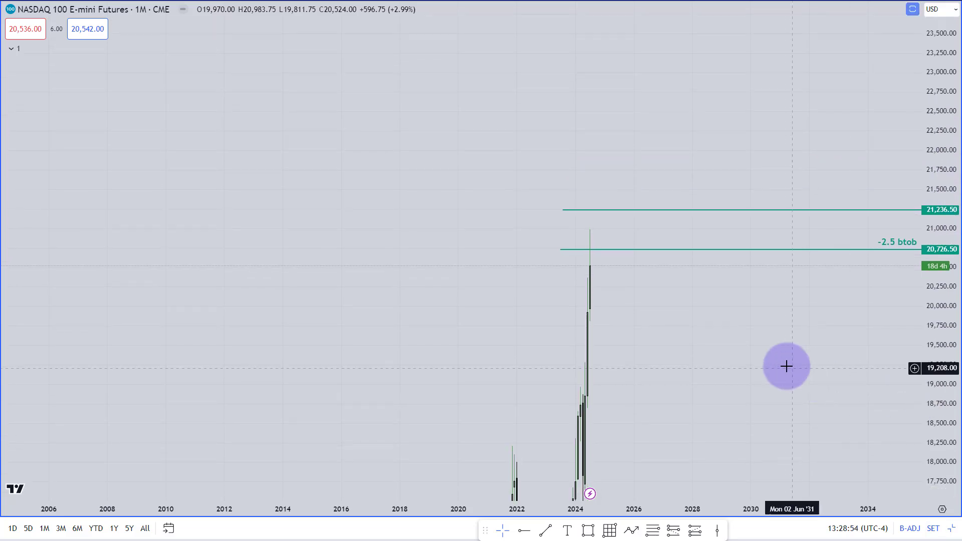
drag(786, 365, 760, 215)
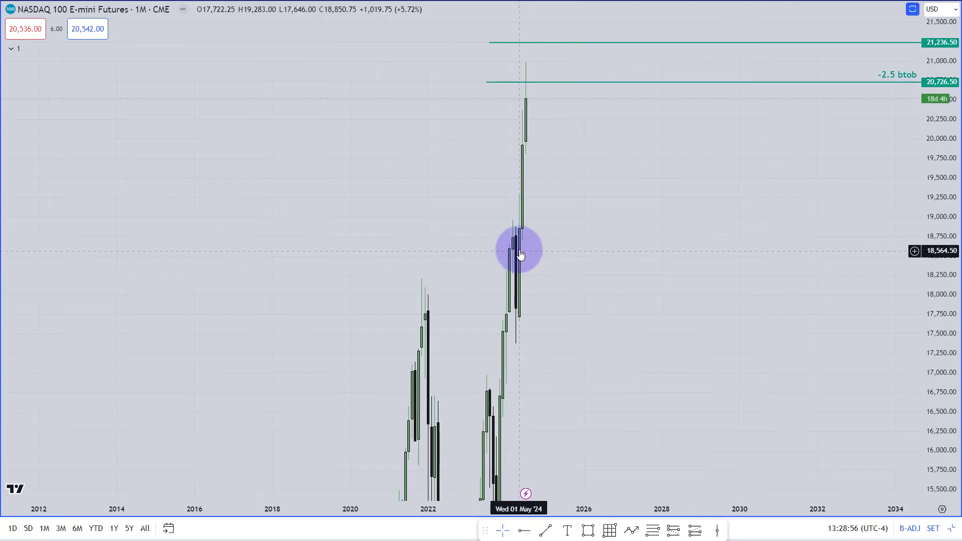
scroll(509, 254, up, 1)
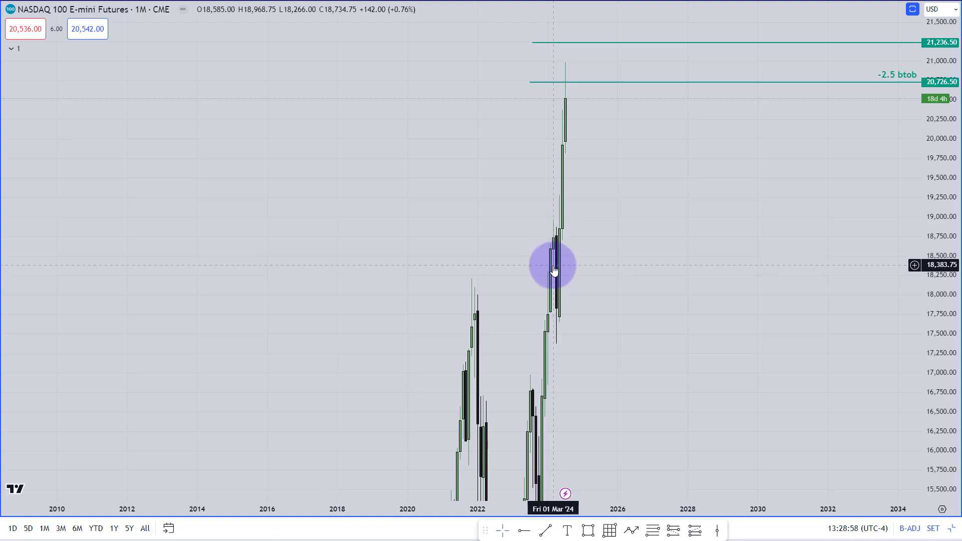
scroll(553, 271, down, 1)
scroll(672, 509, up, 3)
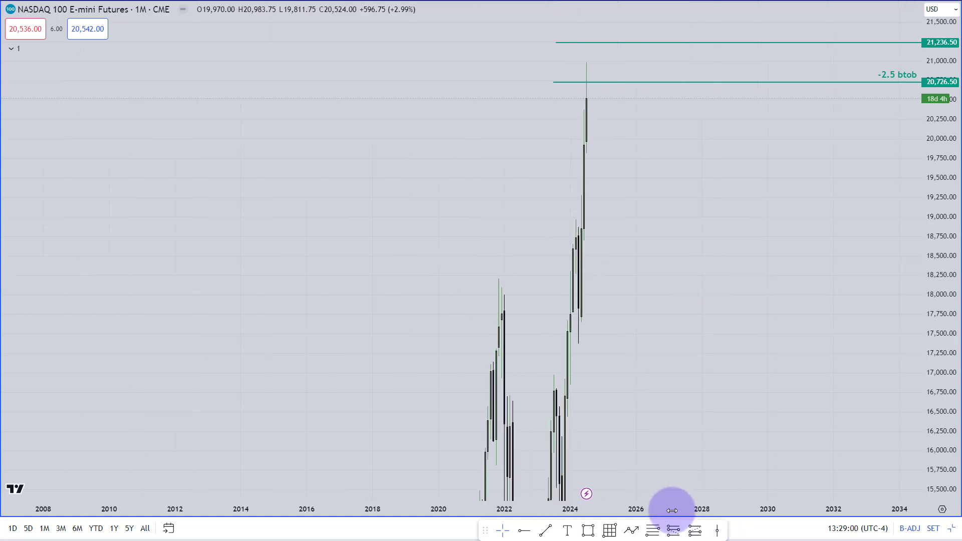
drag(472, 240, 693, 273)
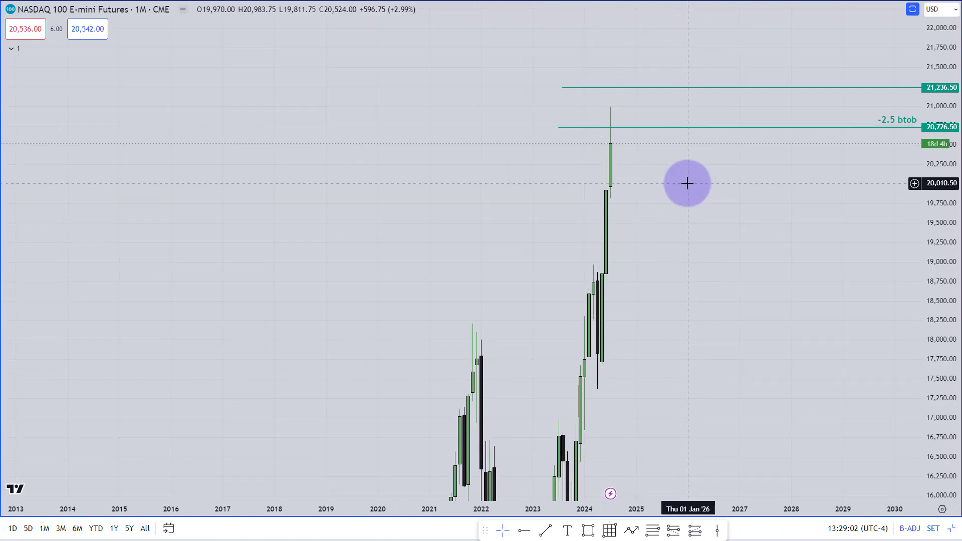
click(689, 93)
click(674, 38)
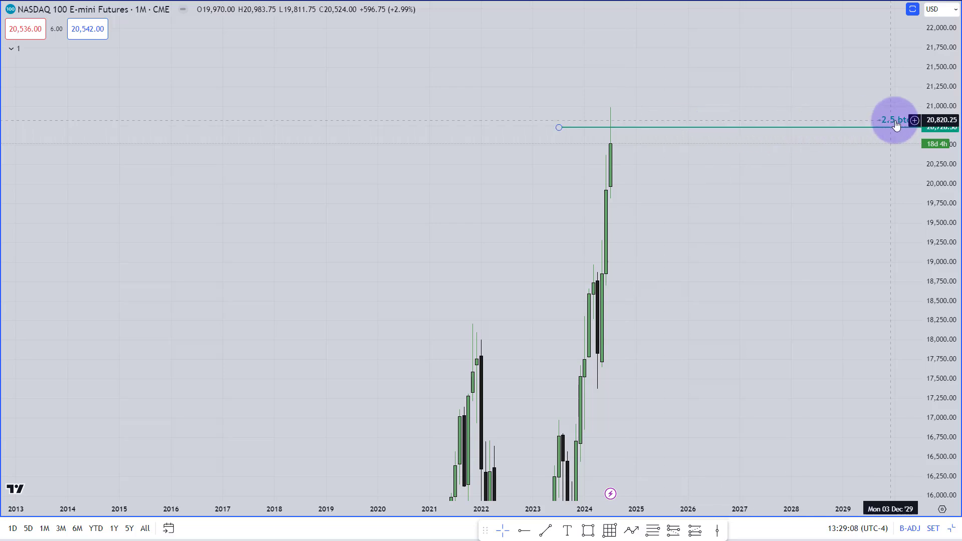
Examine the monthly candles from the 2023 swing up to the July 2024 reaction at the green -2.5 btob level
scroll(850, 214, up, 3)
drag(929, 120, 945, 274)
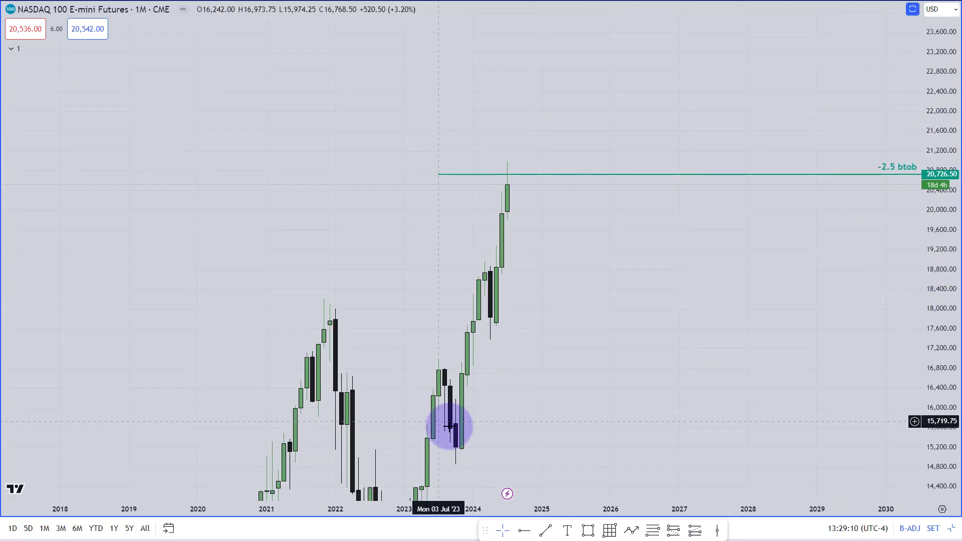
drag(449, 426, 460, 316)
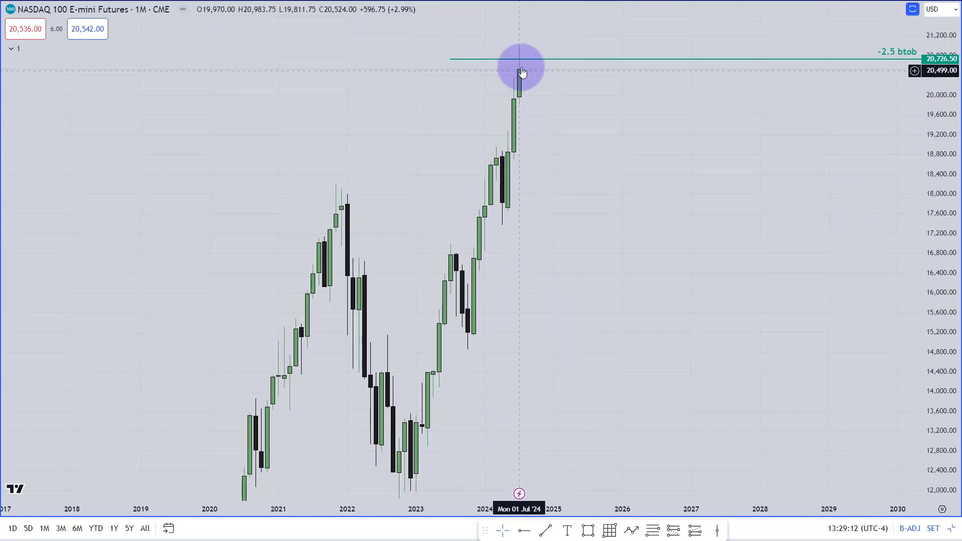
drag(549, 112, 554, 167)
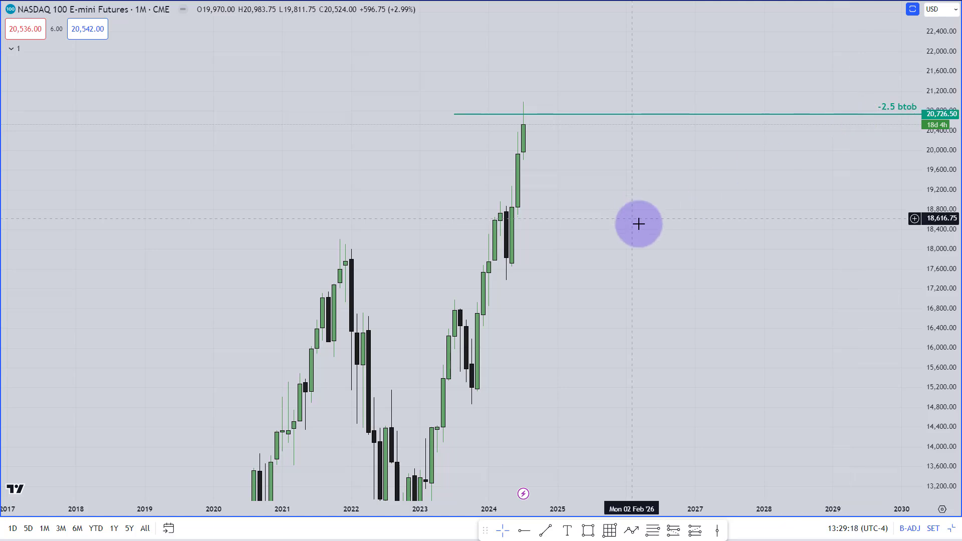
drag(507, 115, 532, 137)
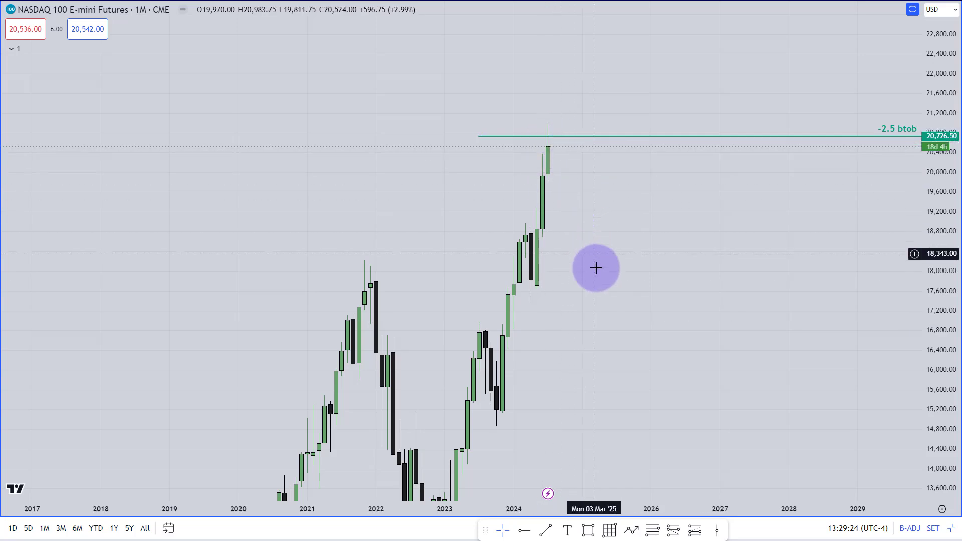
scroll(606, 330, up, 3)
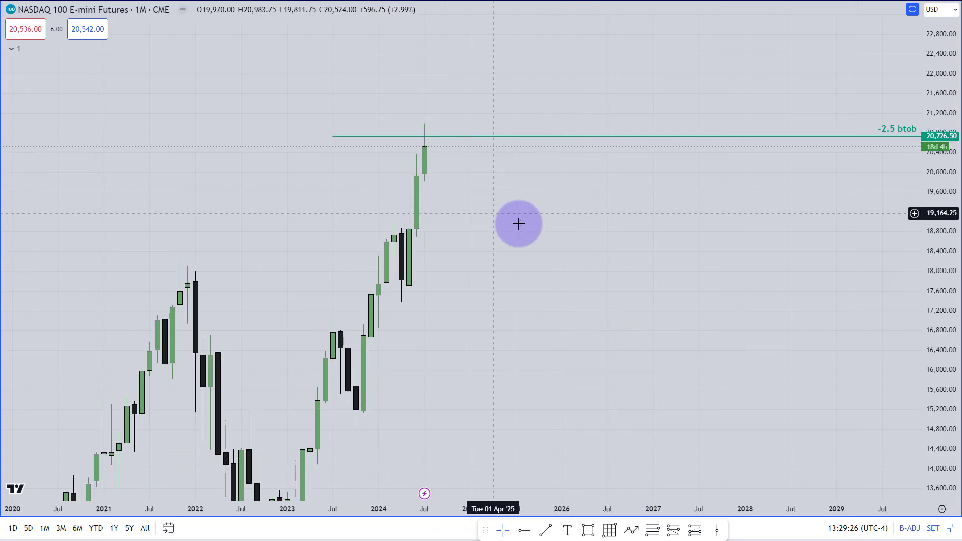
scroll(531, 191, left, 3)
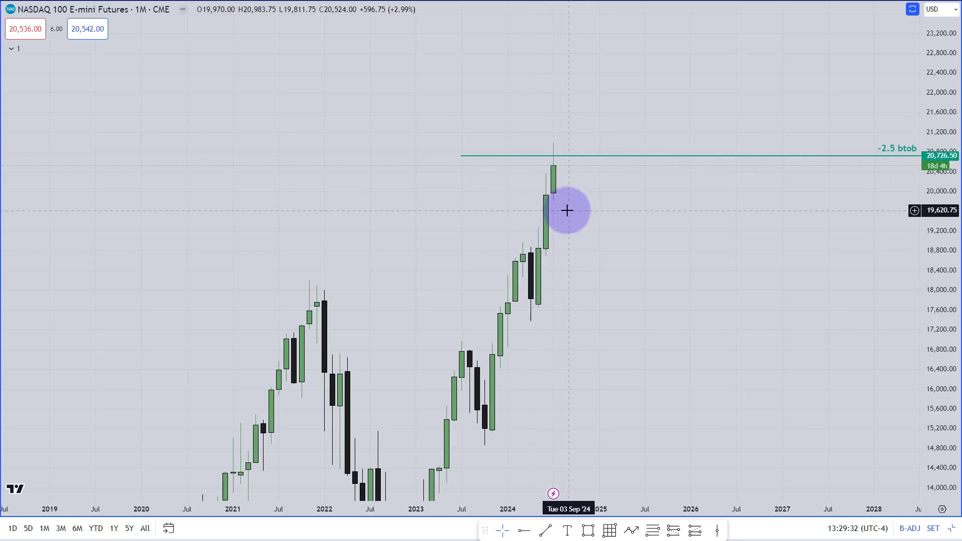
Switch the chart to the 1-week interval and examine the March to July 2024 price action against the blue target rays
text(1W)
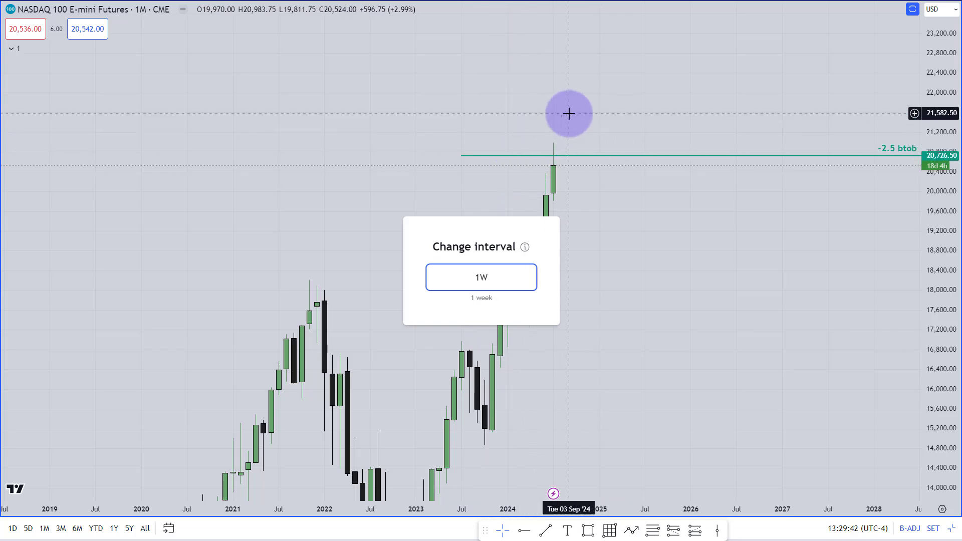
key(Return)
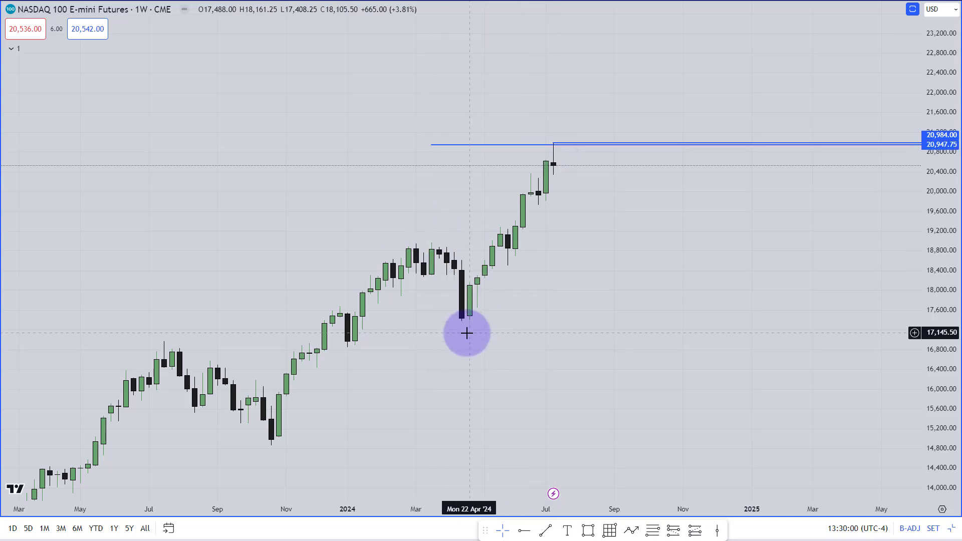
drag(539, 280, 554, 339)
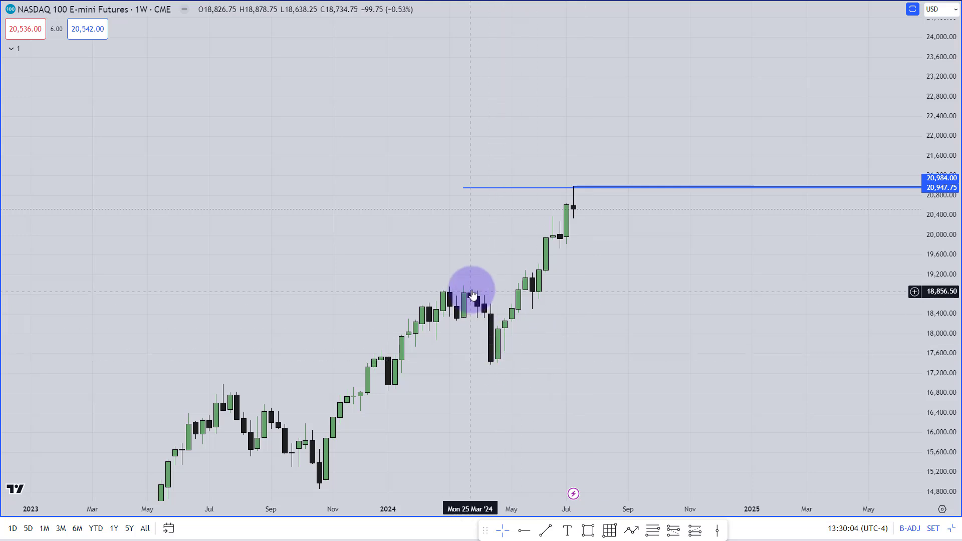
click(566, 188)
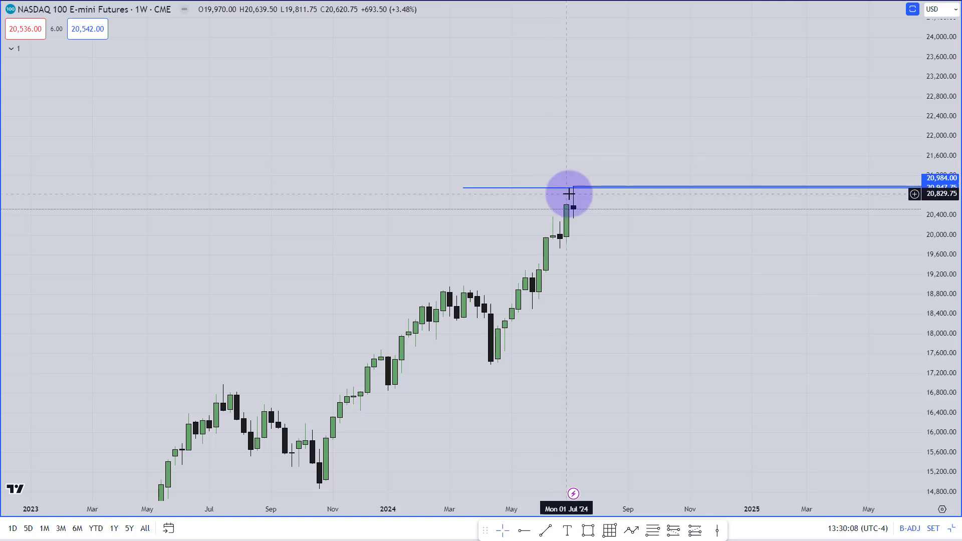
drag(503, 351, 500, 326)
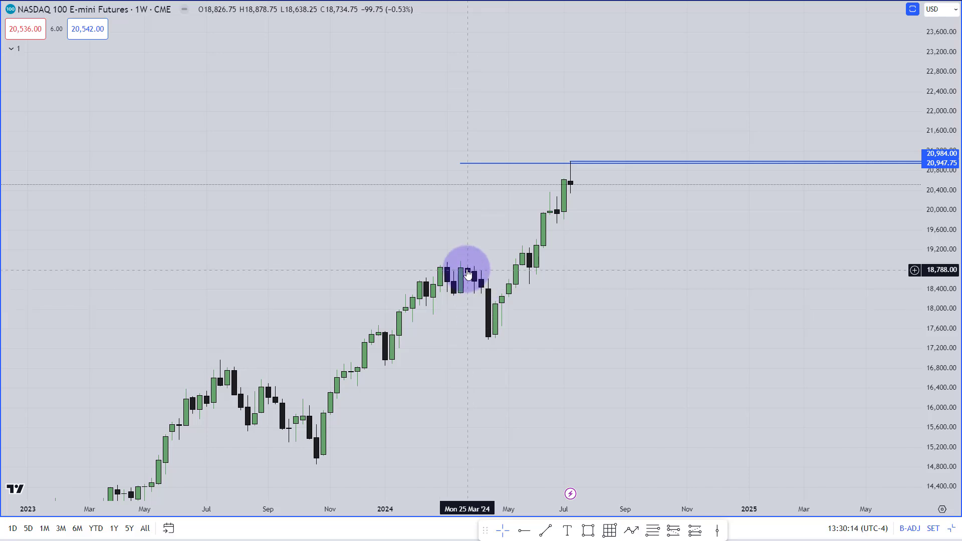
drag(639, 298, 611, 296)
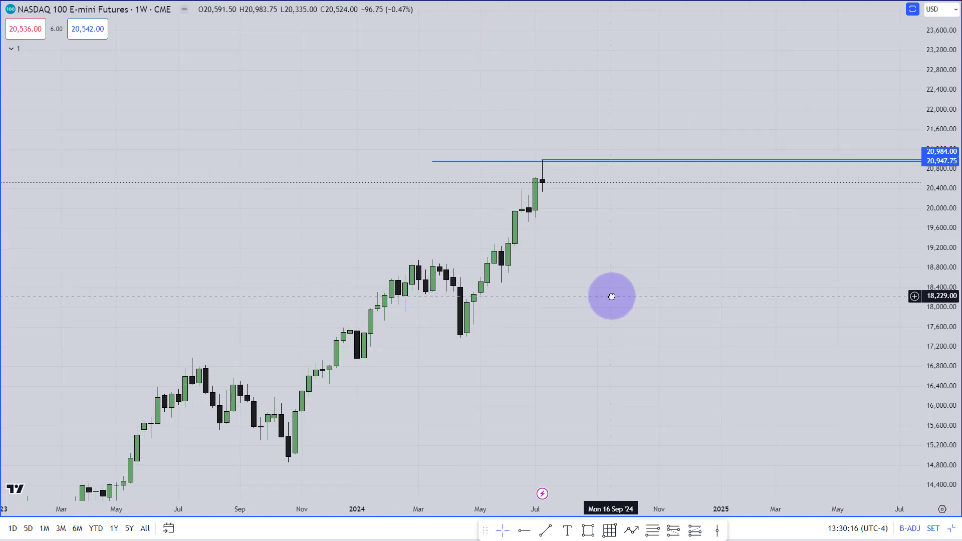